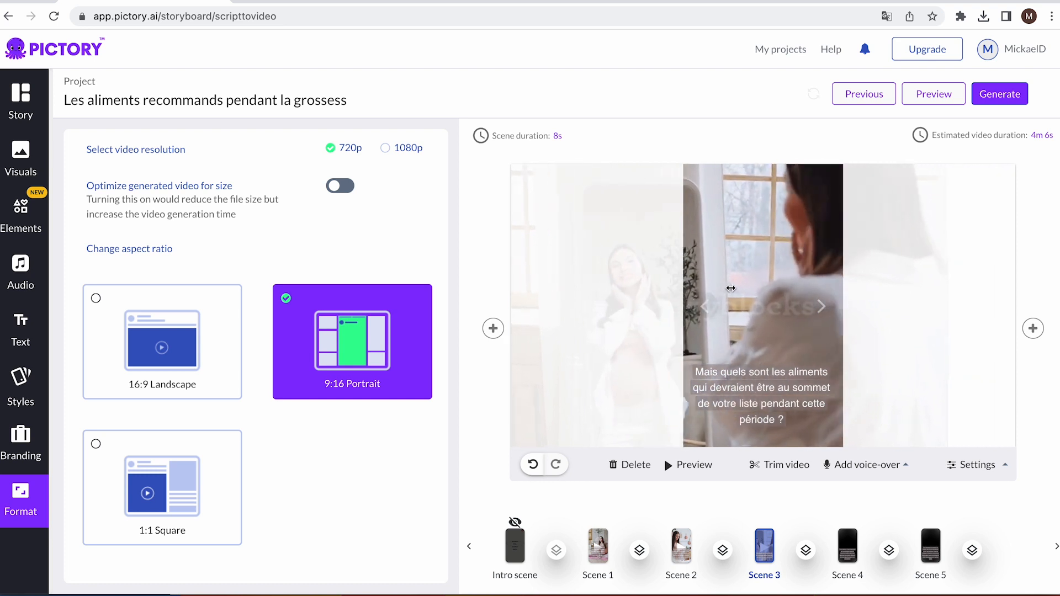
Reposition scene 3's video so the pregnant woman sits inside the portrait frame, and select scene 4's caption text
drag(731, 284, 884, 272)
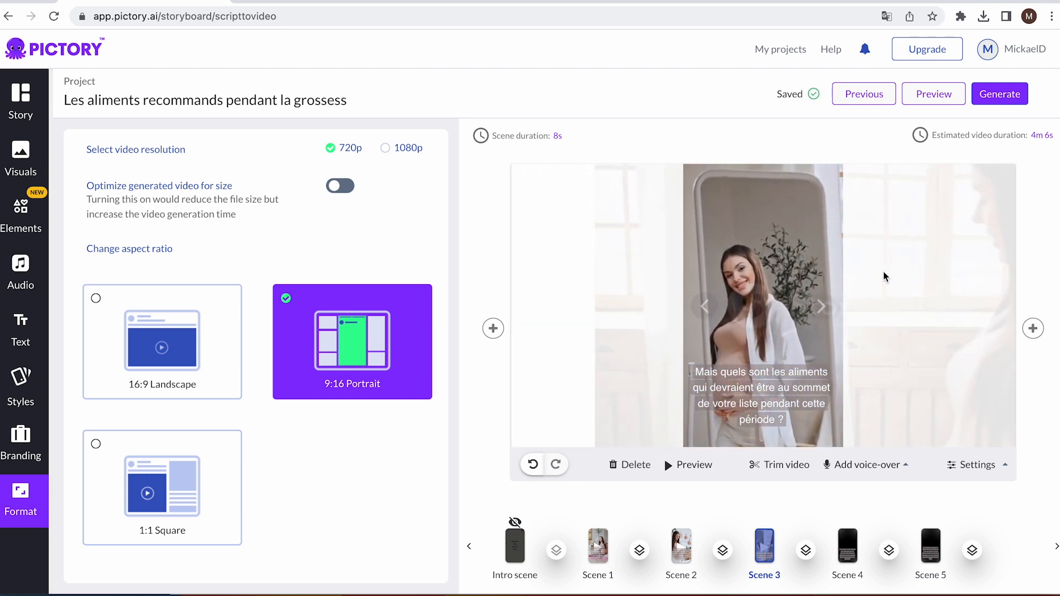
click(843, 550)
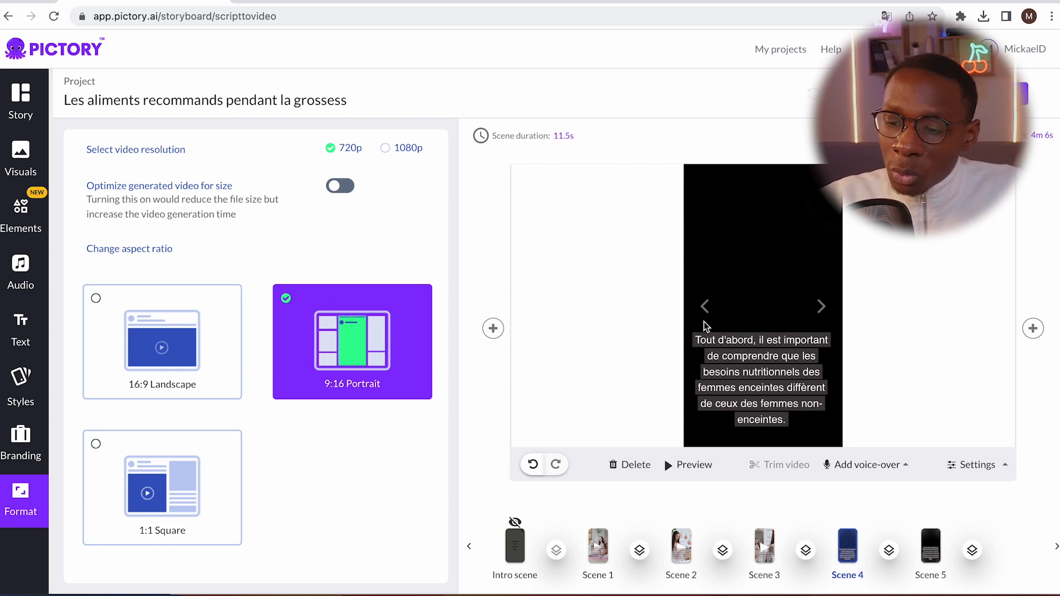
click(776, 361)
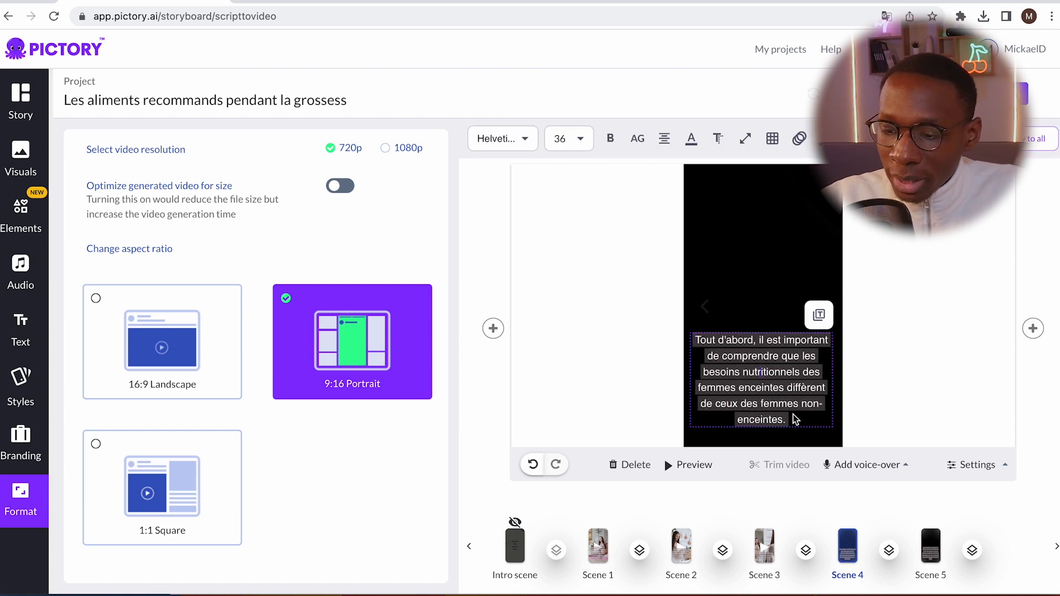
In the story script, link scene 1 with scene 2 and insert an empty scene after scene 2
click(20, 102)
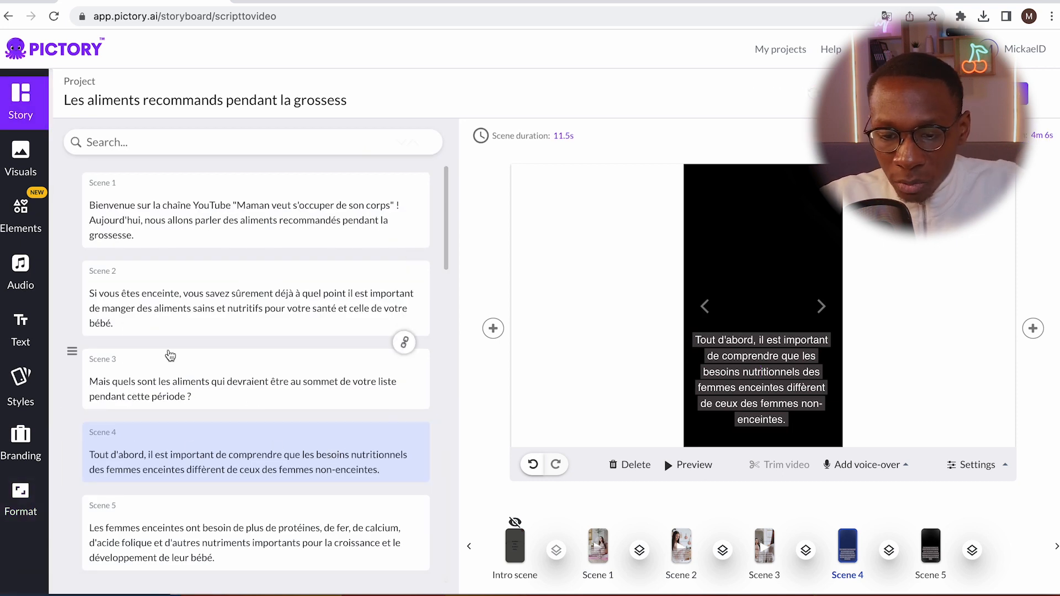
click(177, 393)
click(118, 324)
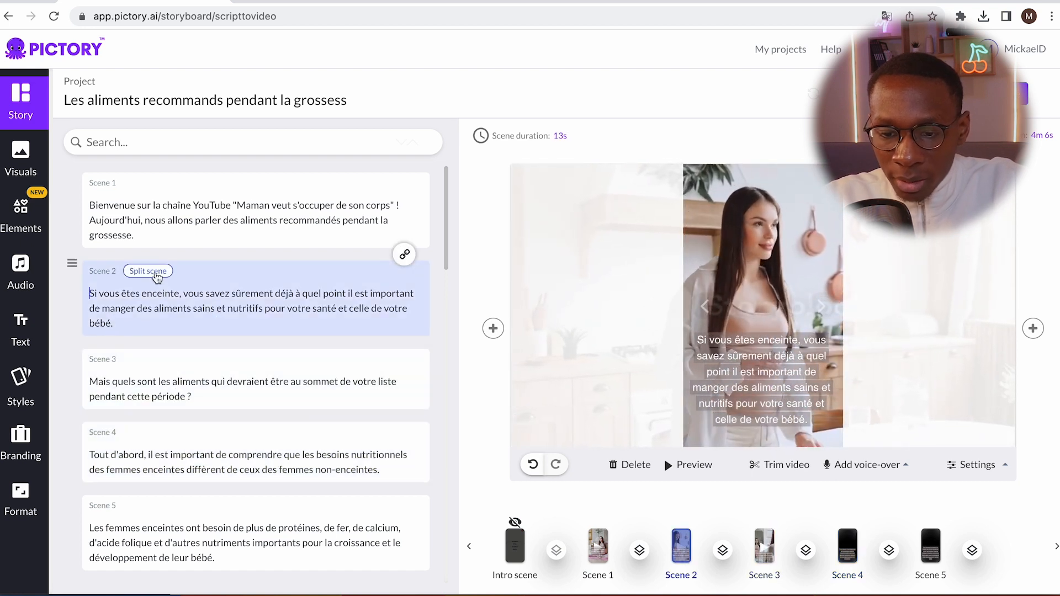
click(406, 255)
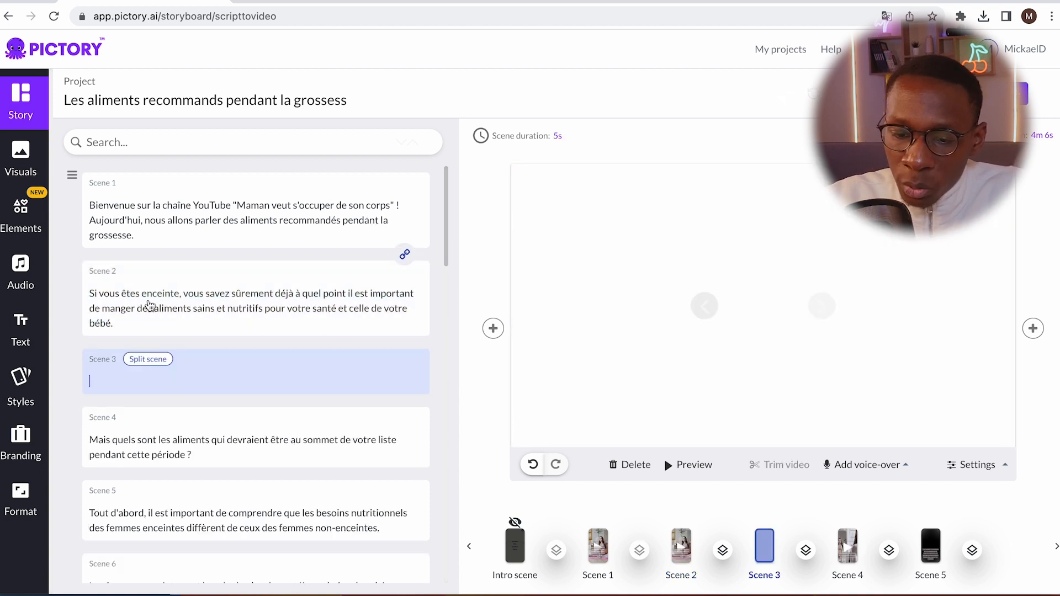
Move the text "et nutritifs pour votre santé et celle de votre bébé." from scene 2 into the empty scene 3
click(118, 324)
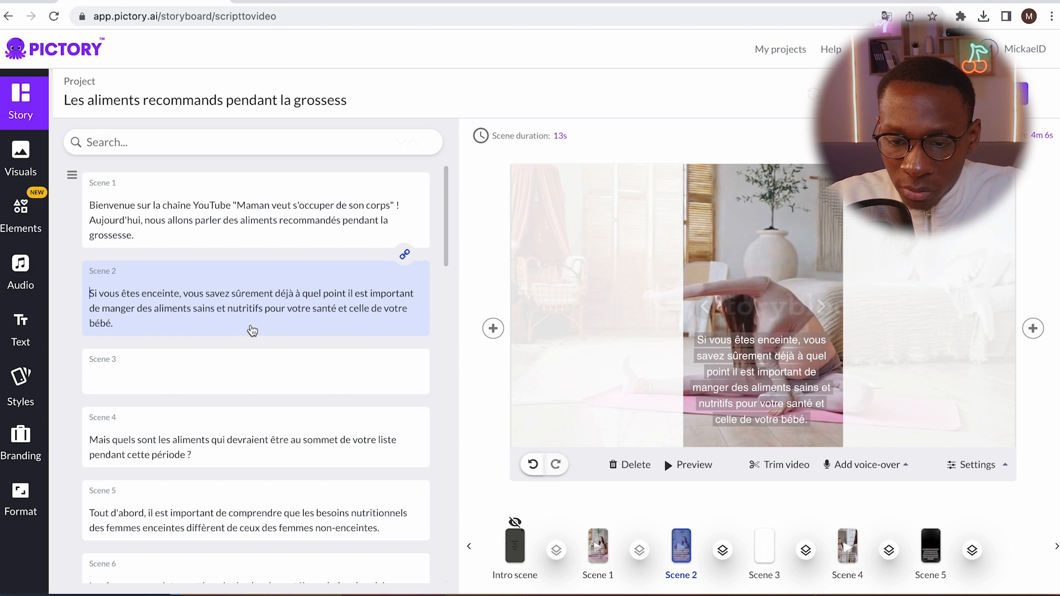
triple_click(243, 311)
click(213, 309)
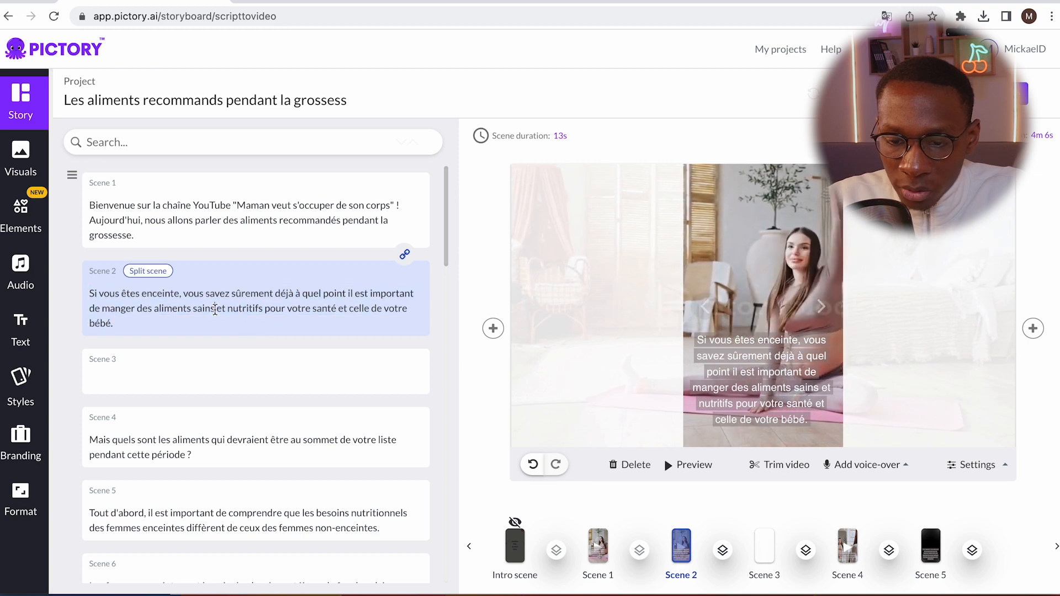
drag(226, 311, 279, 342)
key(BackSpace)
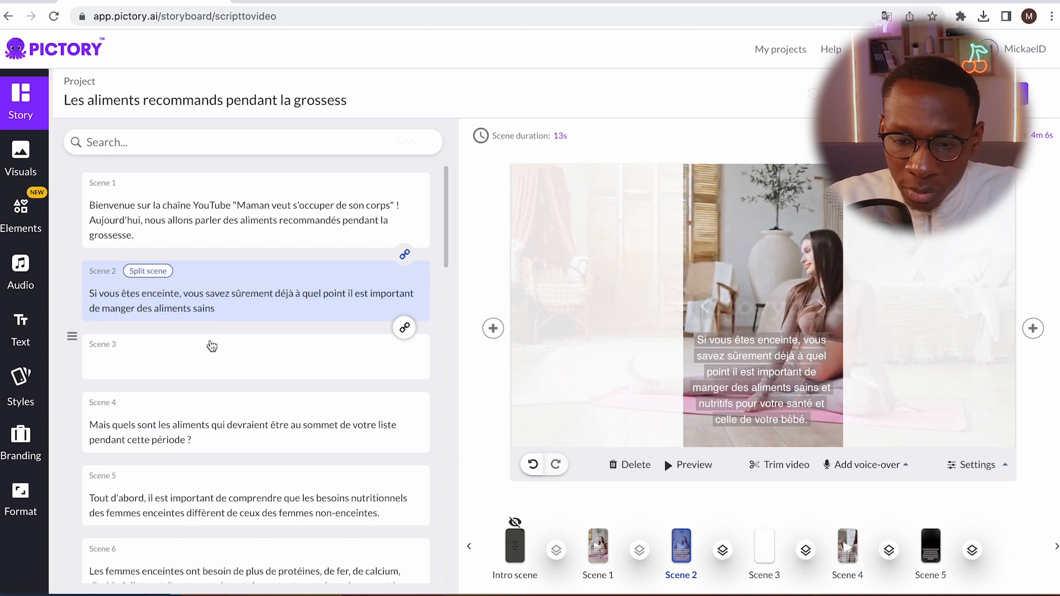
click(143, 367)
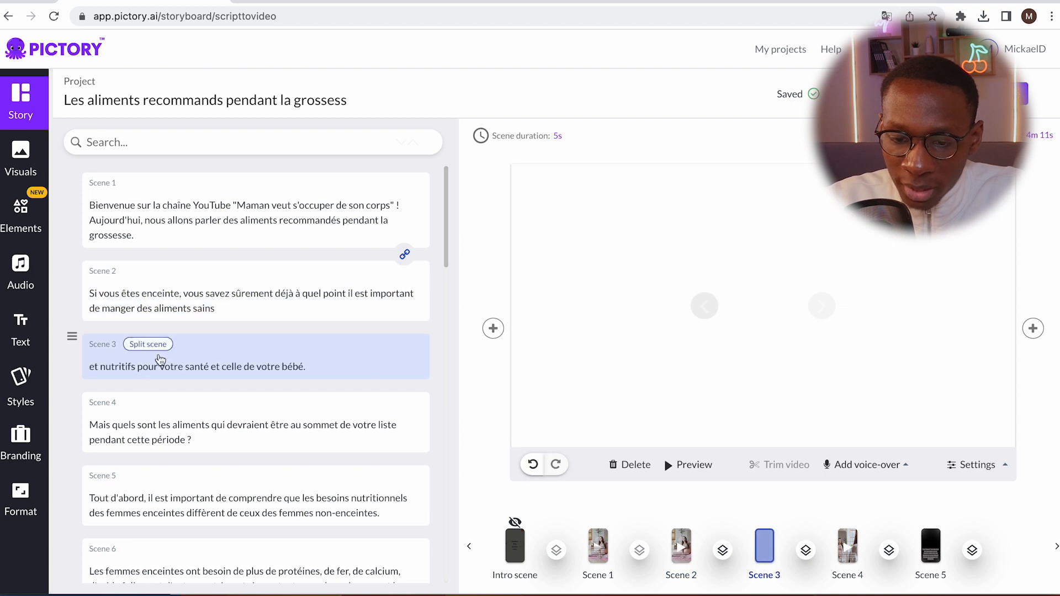
Move "il est important de manger des aliments sains" from scene 2 to the start of scene 3's text, and check scene 2
click(292, 301)
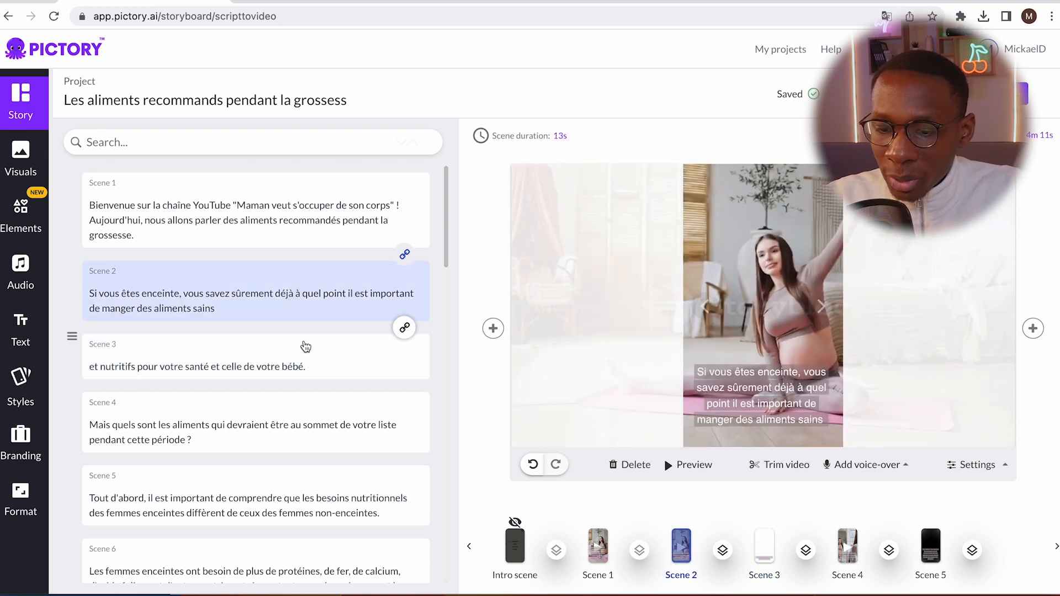
click(309, 361)
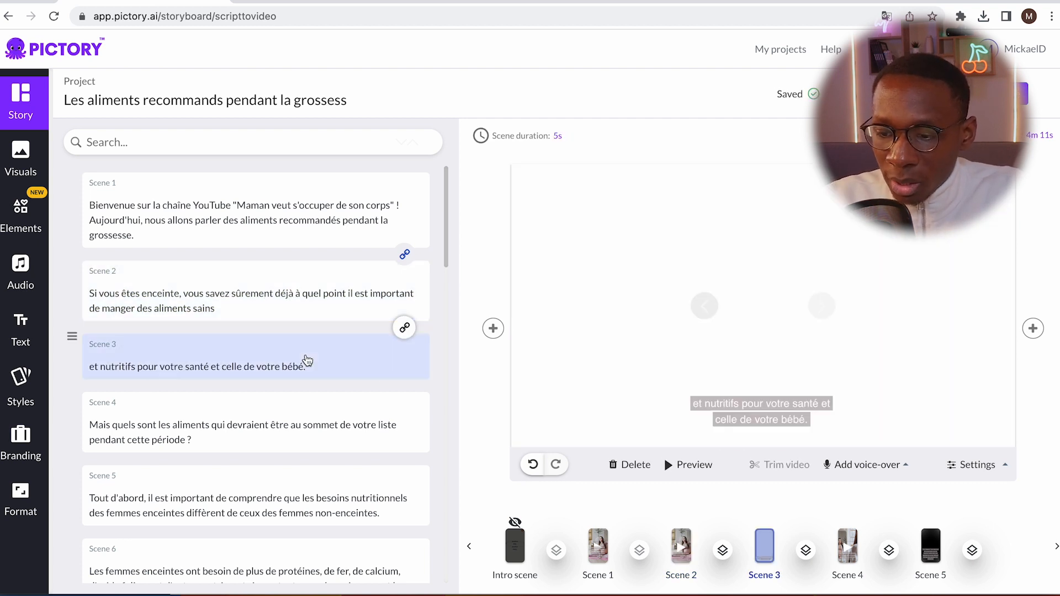
triple_click(145, 305)
click(205, 308)
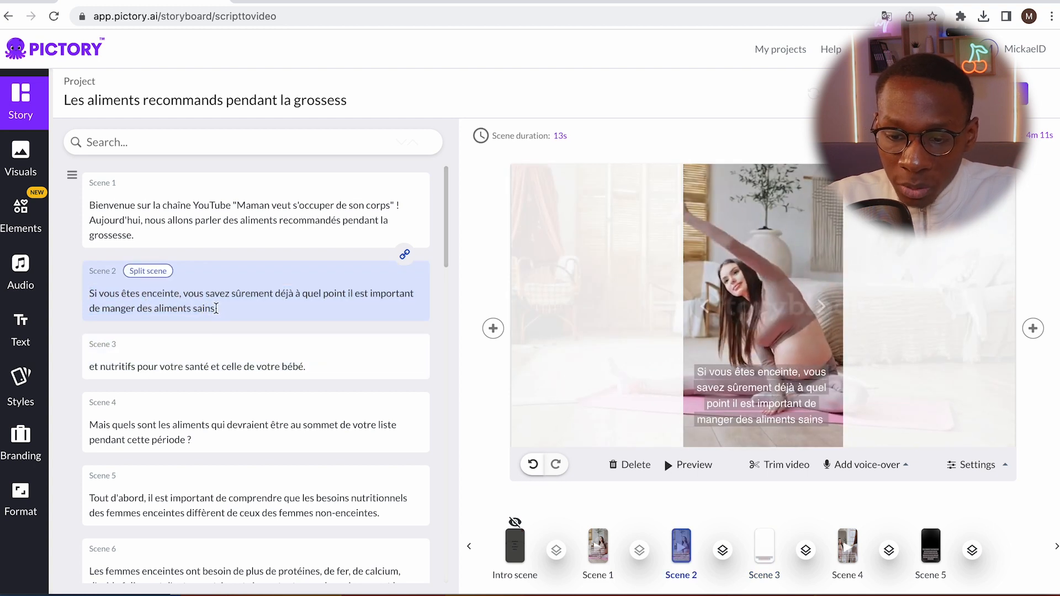
drag(216, 308, 346, 296)
key(BackSpace)
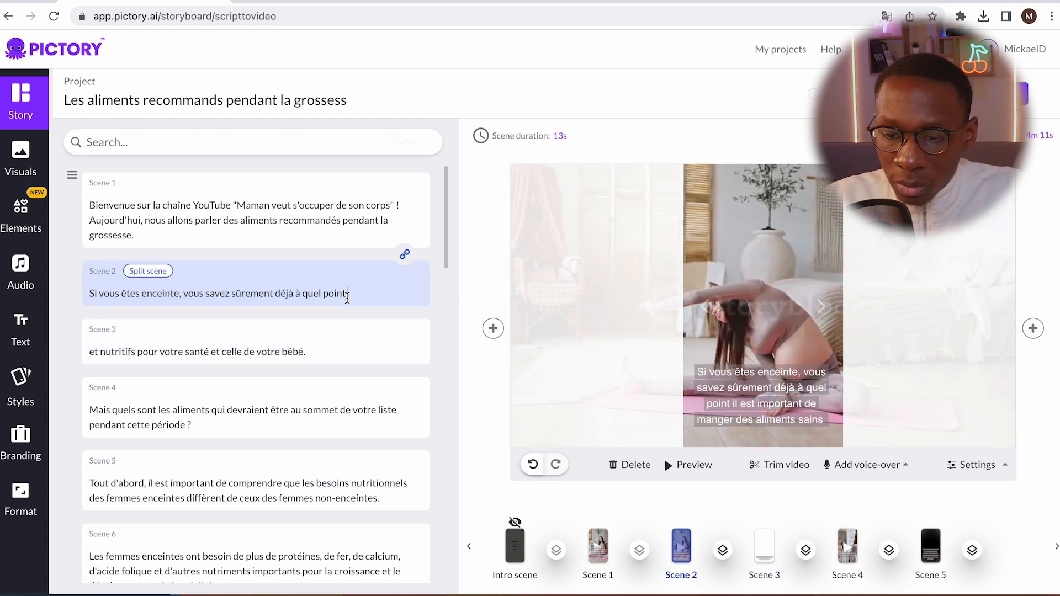
click(92, 353)
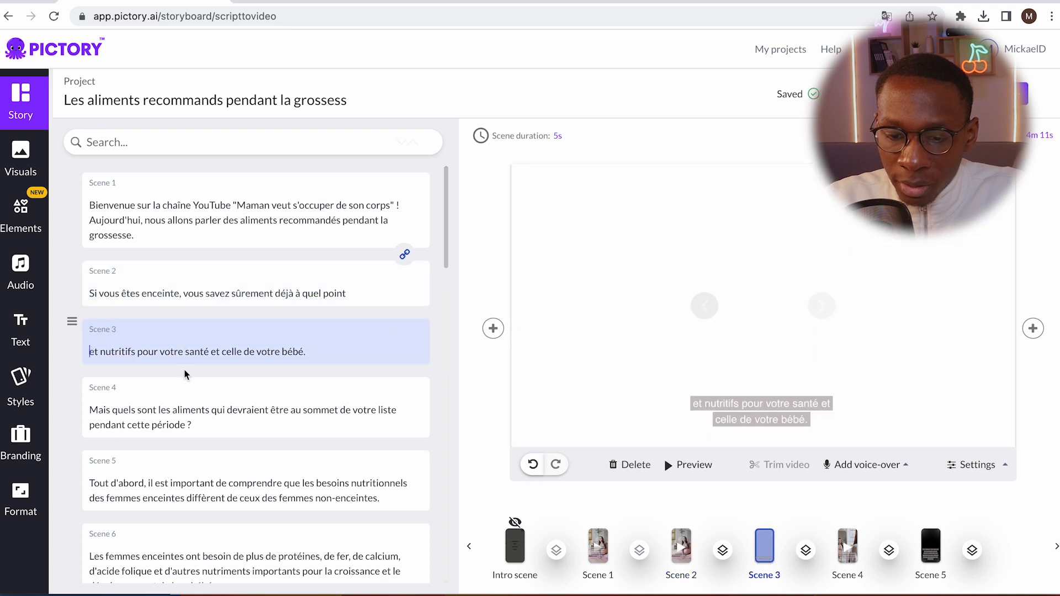
key(ctrl+v)
scroll(184, 374, down, 6)
scroll(274, 365, up, 5)
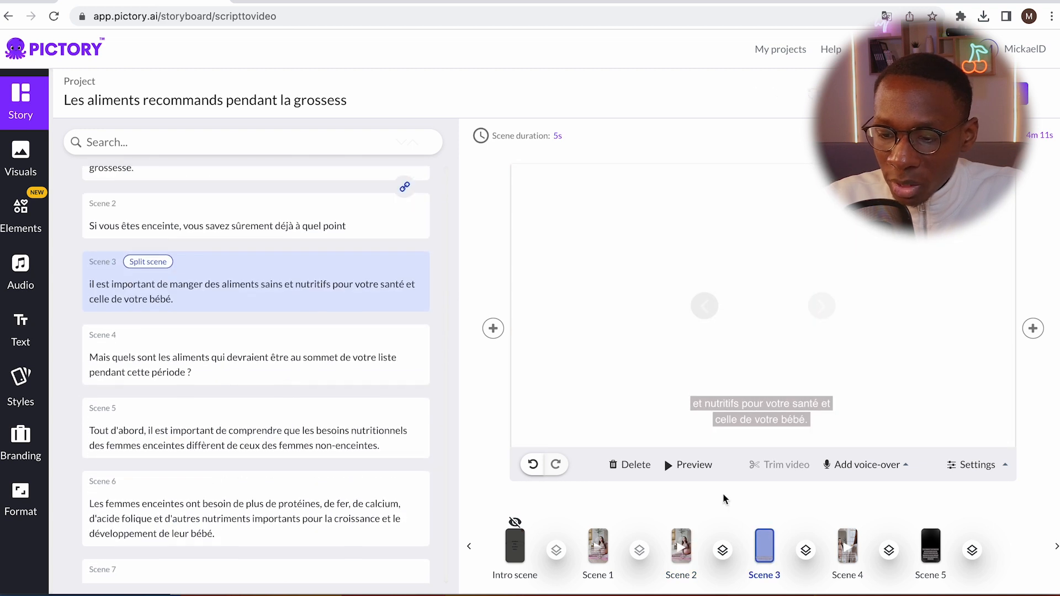
click(684, 537)
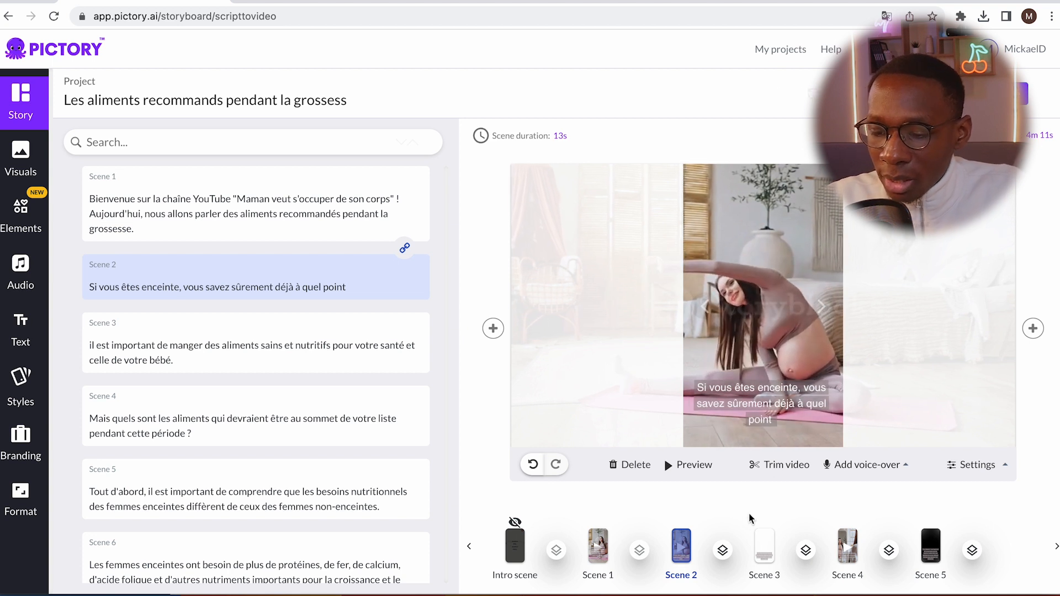
Give scene 3 the library video of the woman holding a red apple as its visual
click(767, 539)
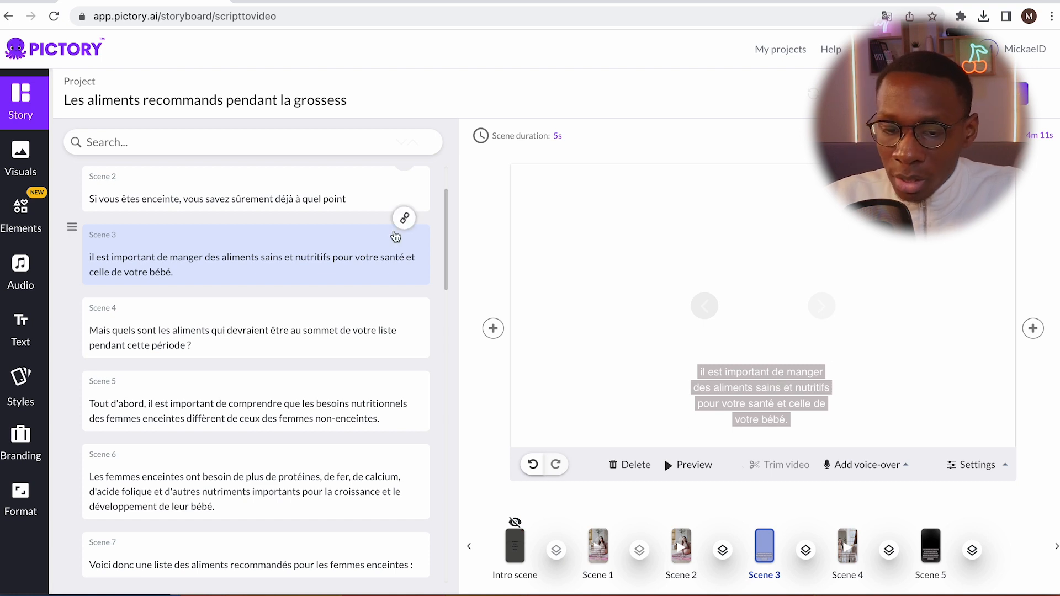
click(20, 155)
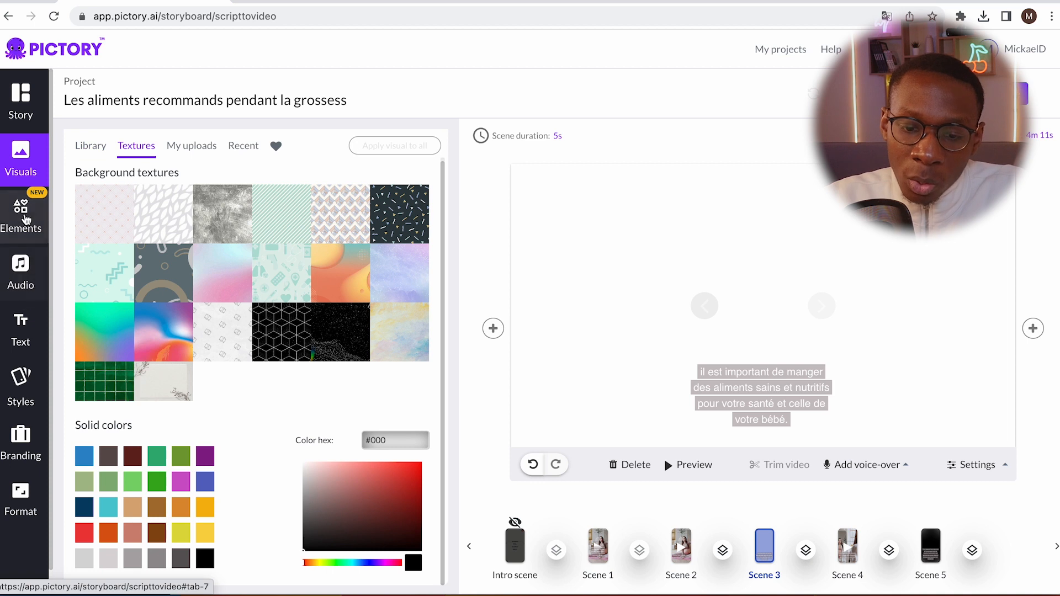
click(91, 146)
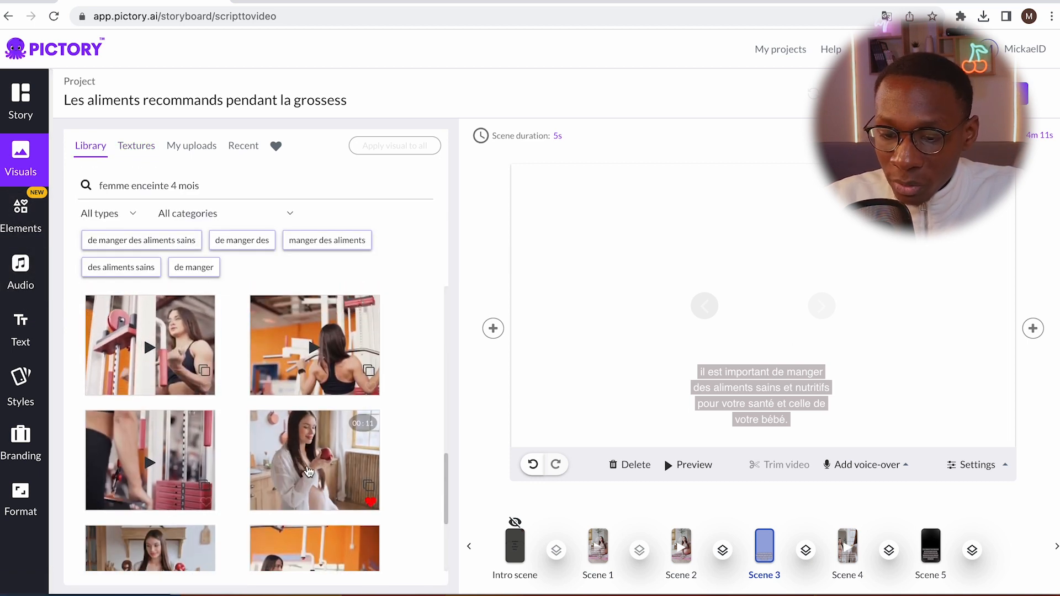
click(309, 469)
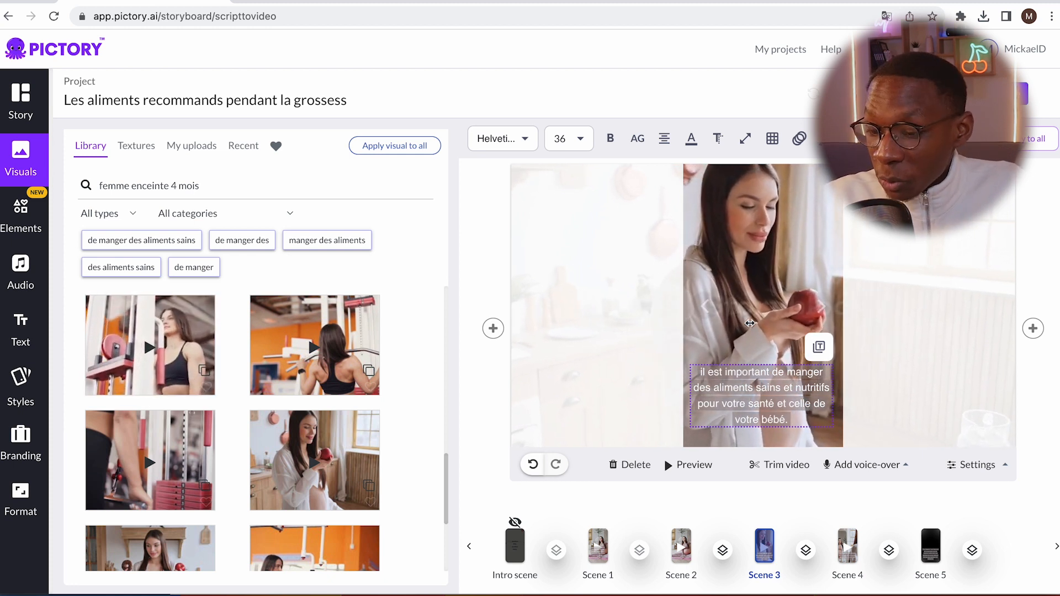
Check scenes 2 and 1, and play the preview of the whole video through the first scenes
click(682, 545)
click(598, 545)
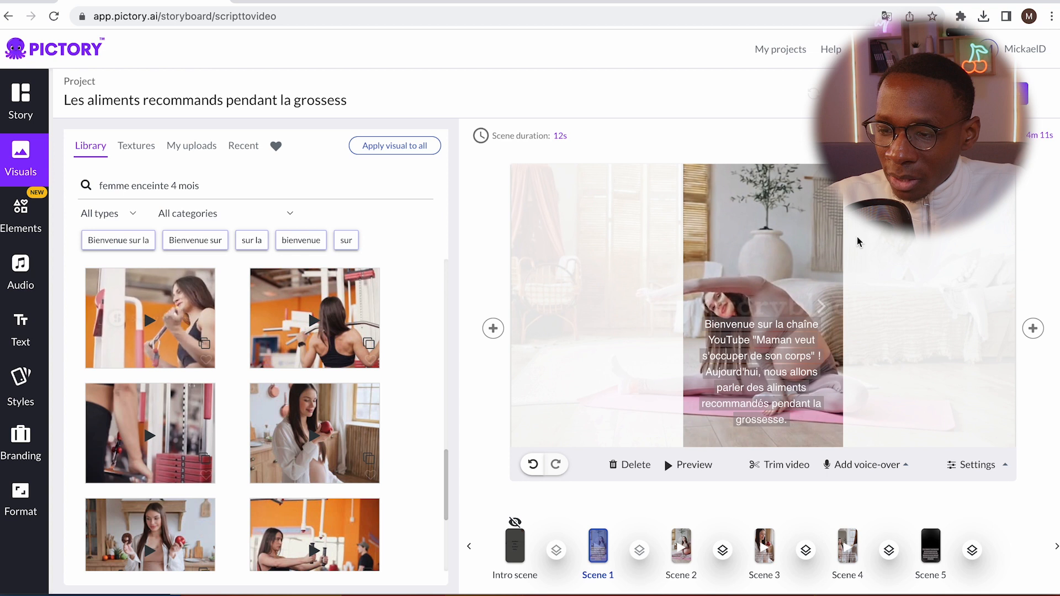
click(888, 93)
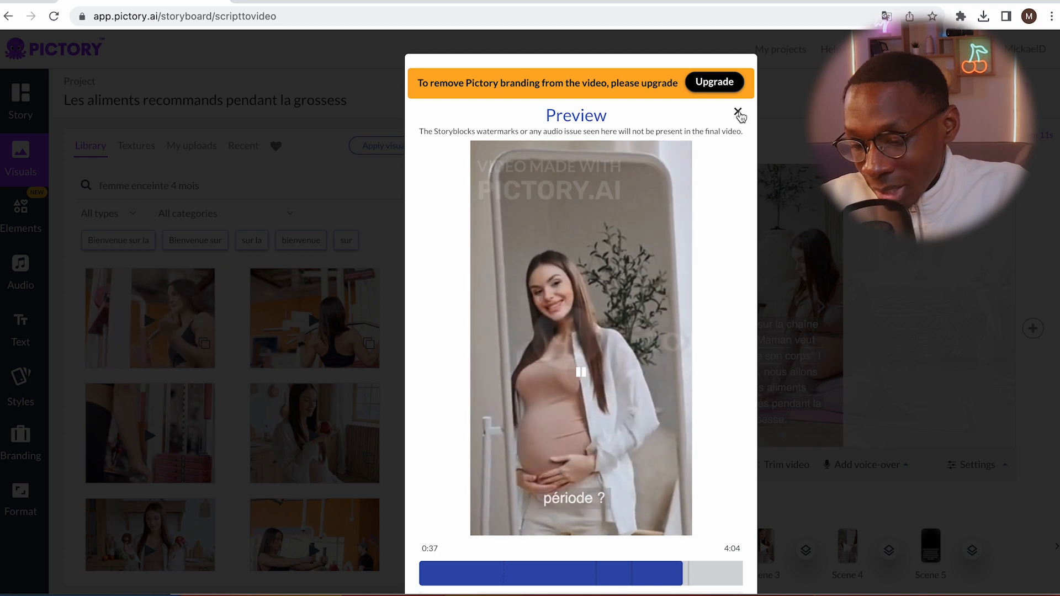
click(739, 114)
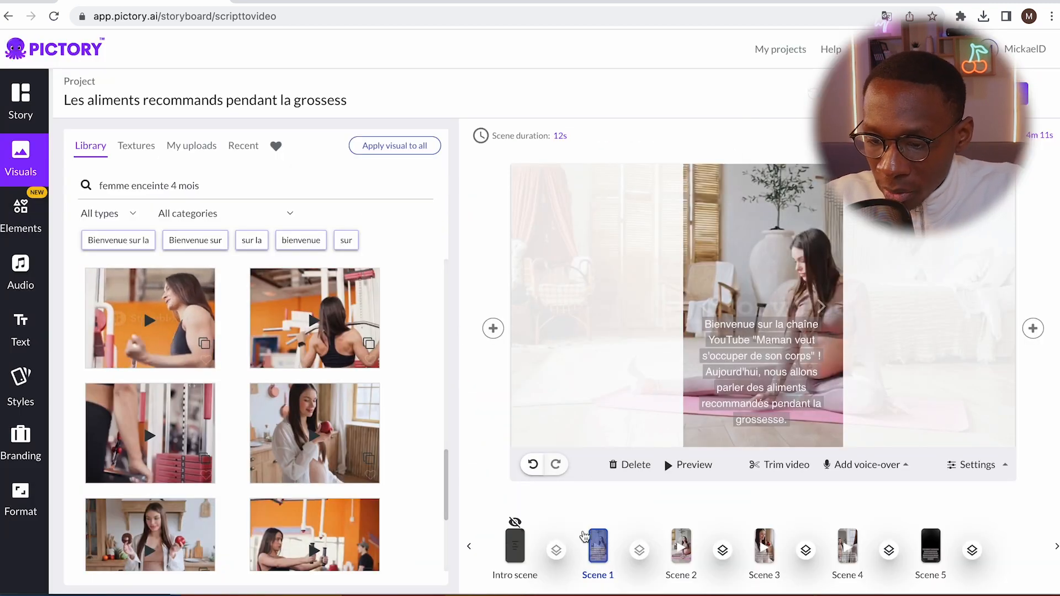
Trim scene 1's video clip to 2 seconds and return to the story script
click(786, 466)
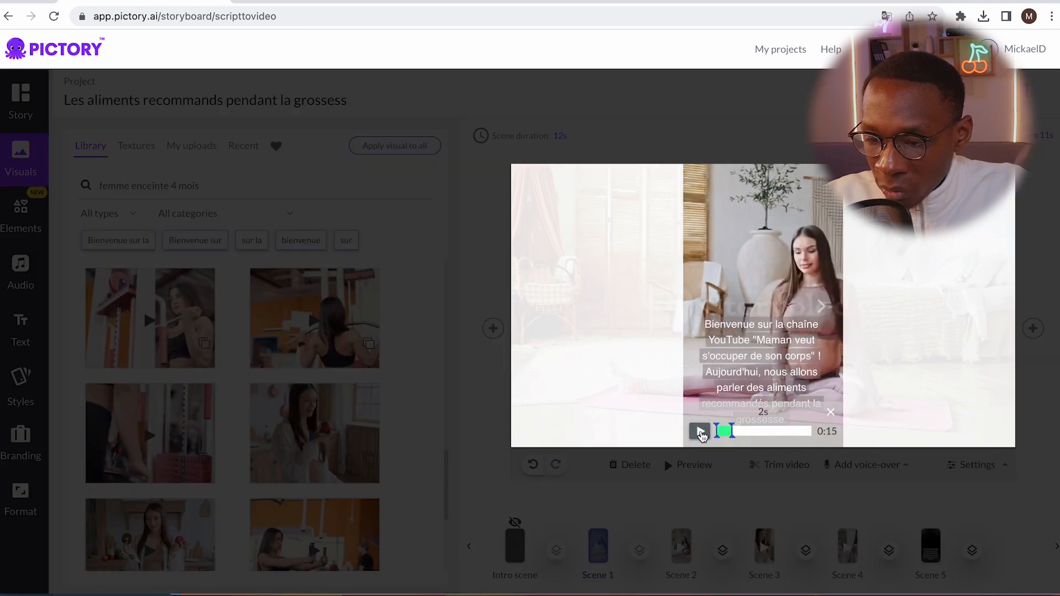
click(832, 459)
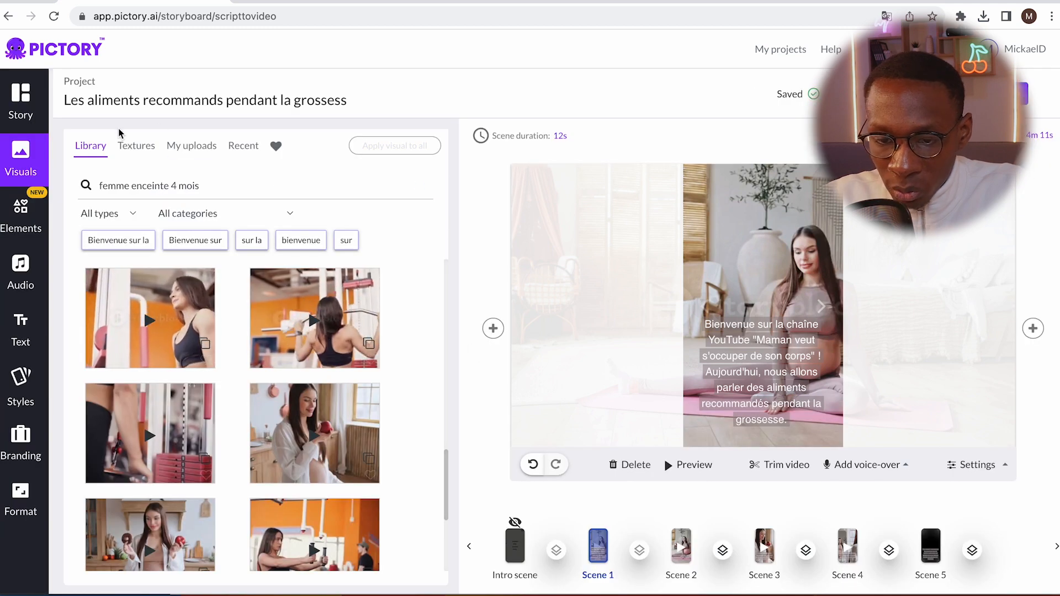
click(20, 103)
scroll(297, 207, up, 2)
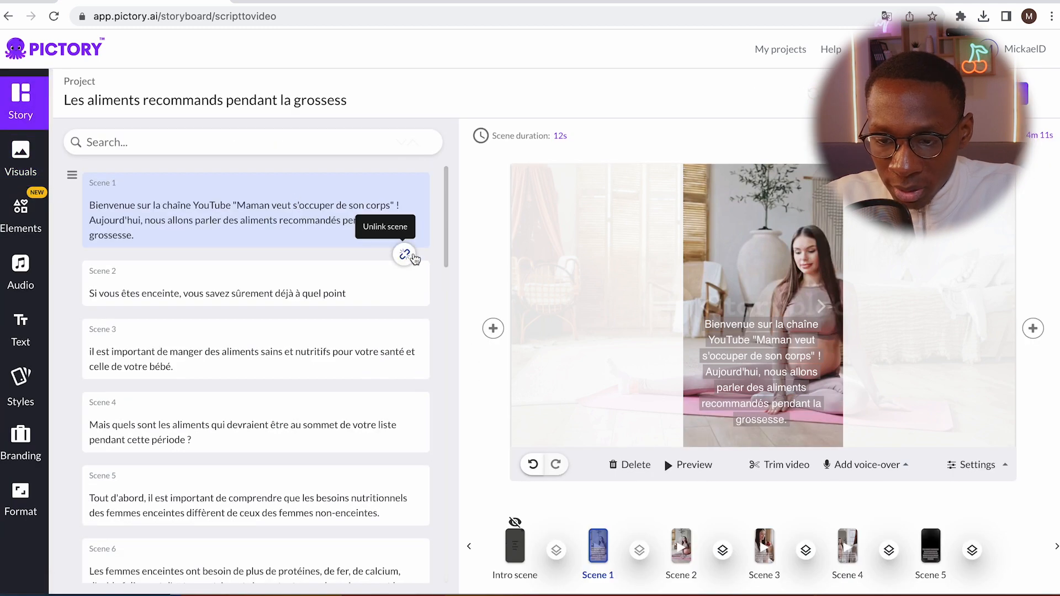
Shorten scene 2's video clip so that its trimmed section ends at 0:02
click(681, 547)
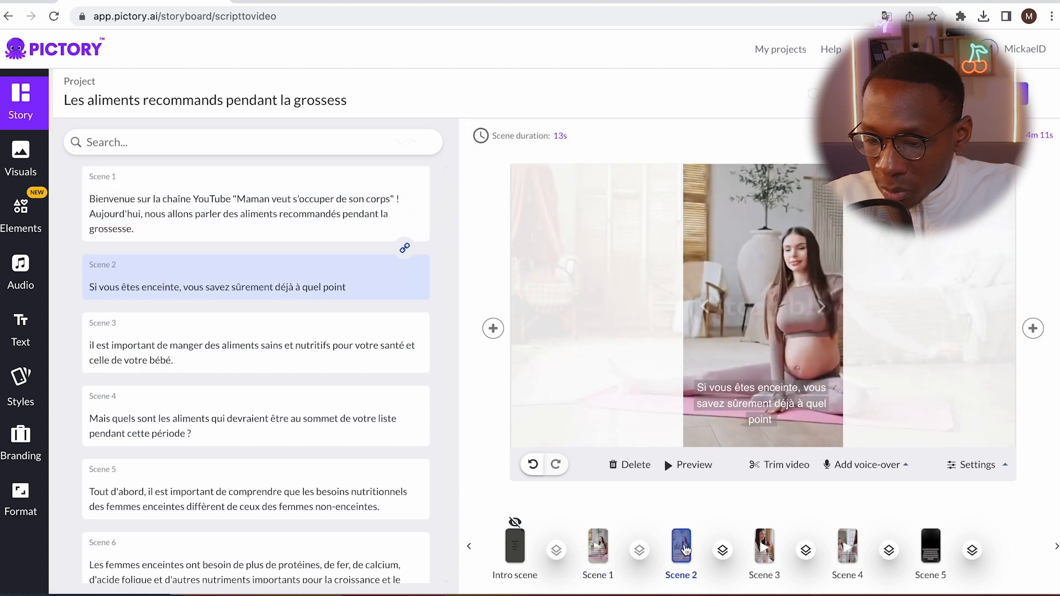
click(786, 466)
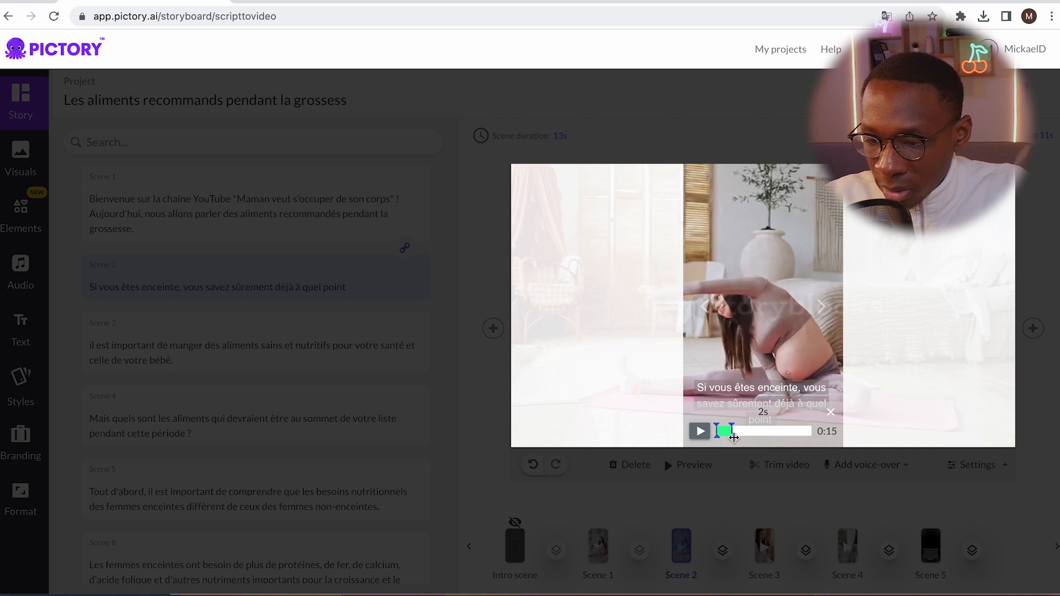
drag(734, 438, 731, 435)
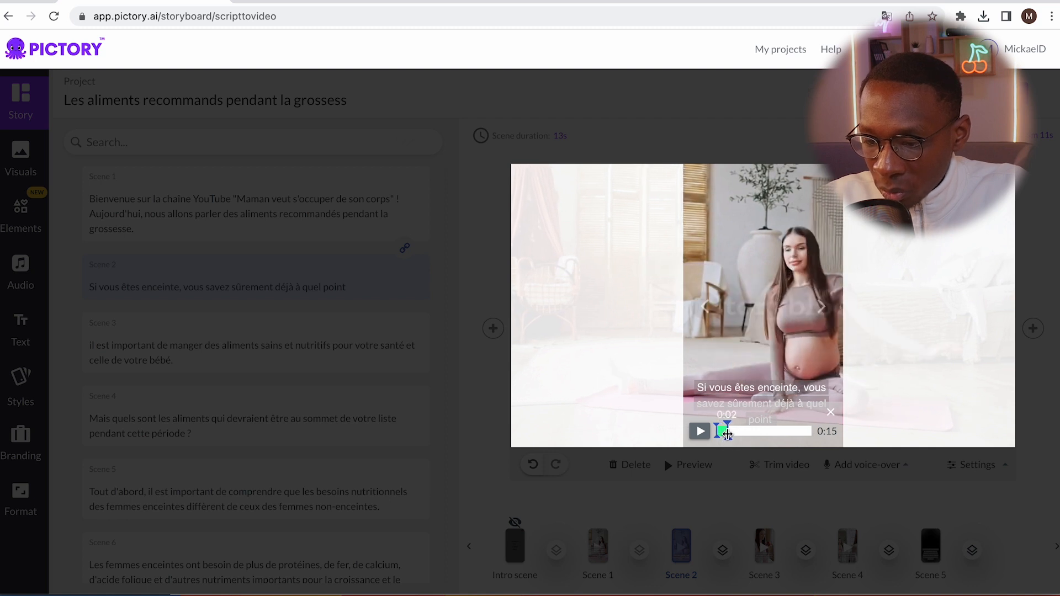
click(729, 520)
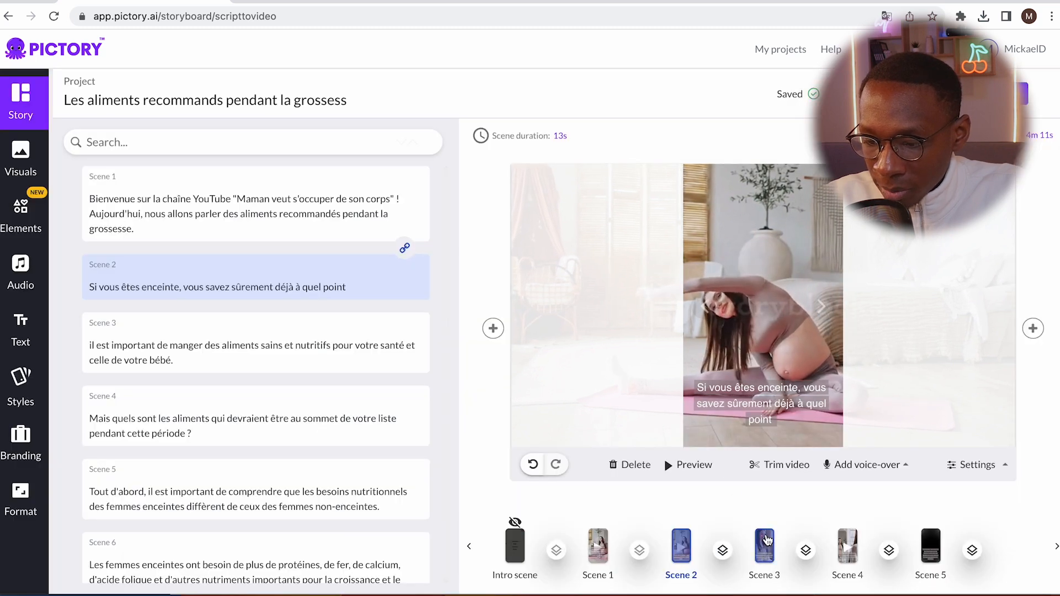
Open scene 3's video clip for trimming, and preview the start of the whole video
click(766, 540)
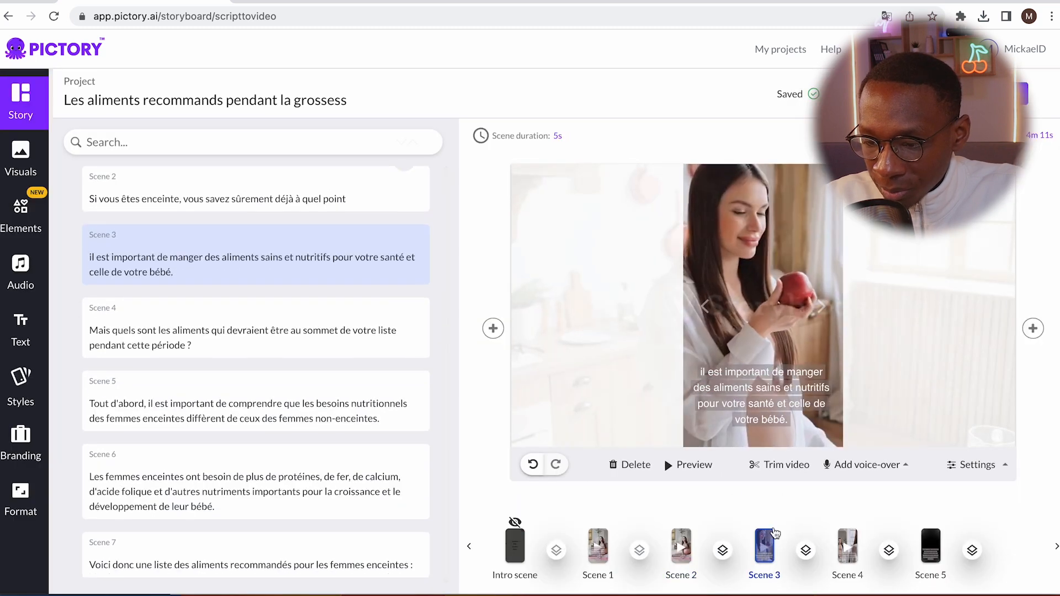
click(794, 473)
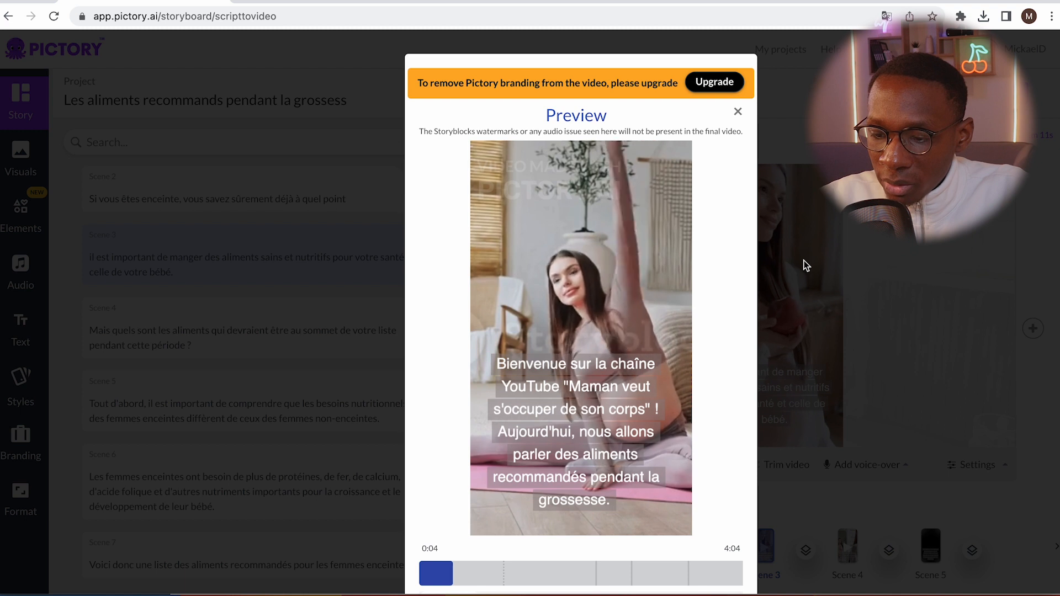
click(738, 112)
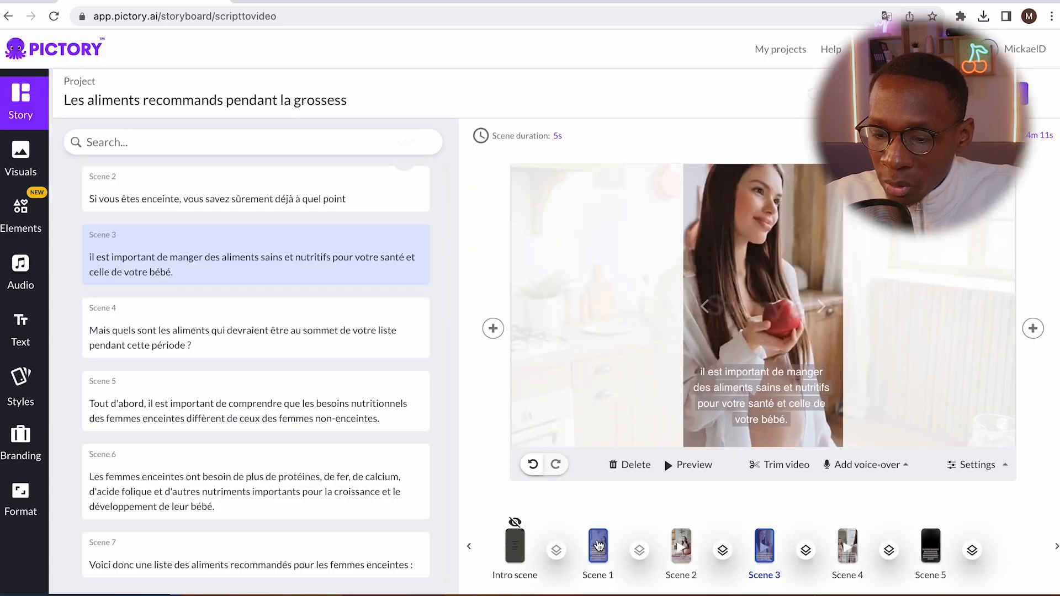
Trim scene 3's video clip so that its kept section ends at 0:02
click(775, 468)
drag(735, 430, 737, 429)
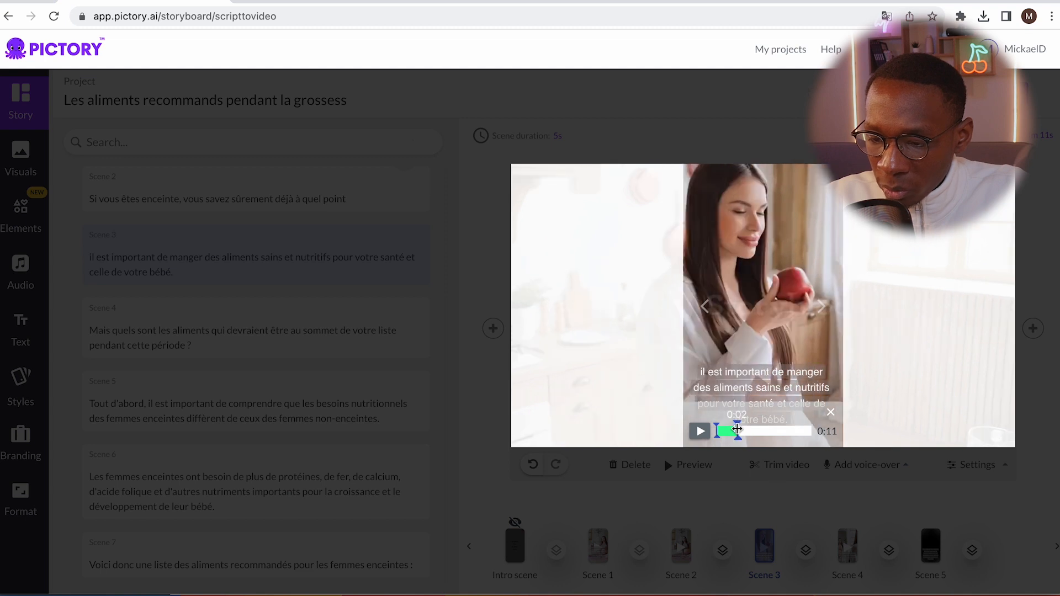
click(775, 501)
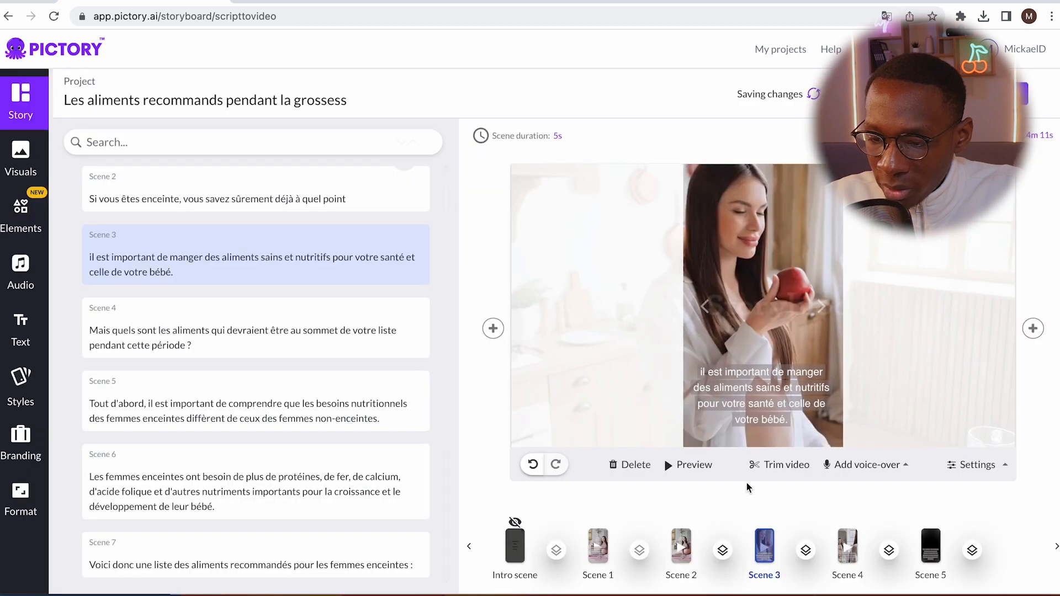
Extend the trimmed section of scene 1's video clip to the full length of the clip
click(607, 548)
click(770, 465)
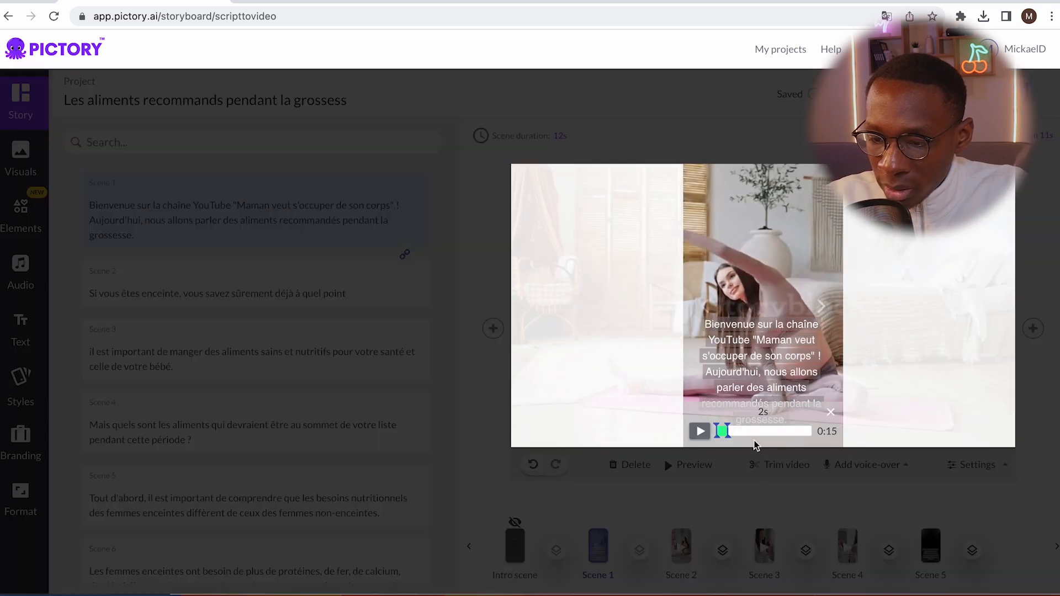
drag(728, 430, 859, 433)
click(710, 502)
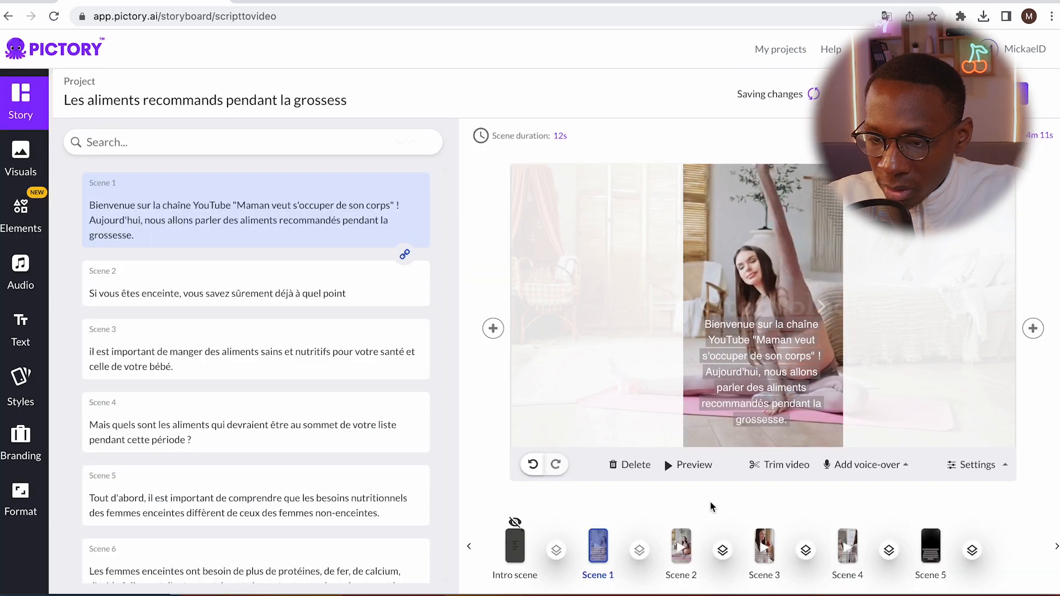
Check scenes 2 and 1, look at scene 1's caption formatting and voice-over options, and review the scene texts
click(682, 544)
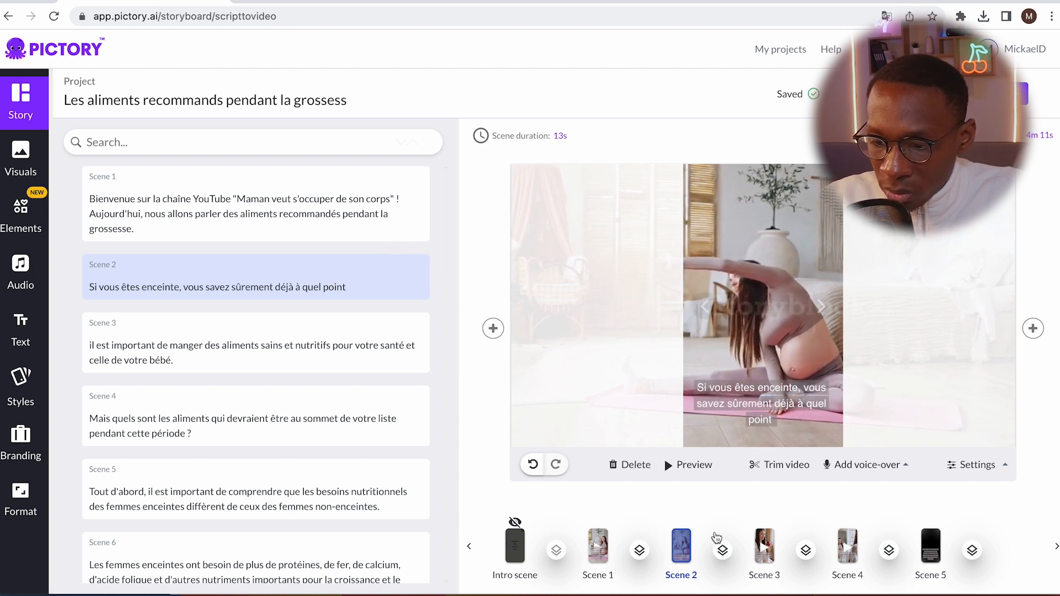
click(280, 204)
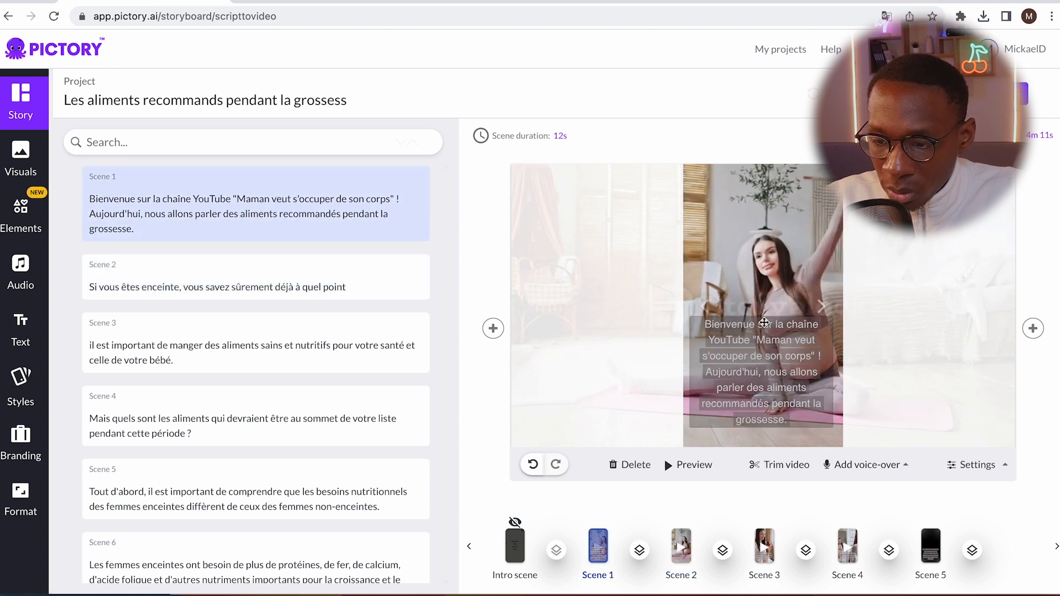
click(792, 340)
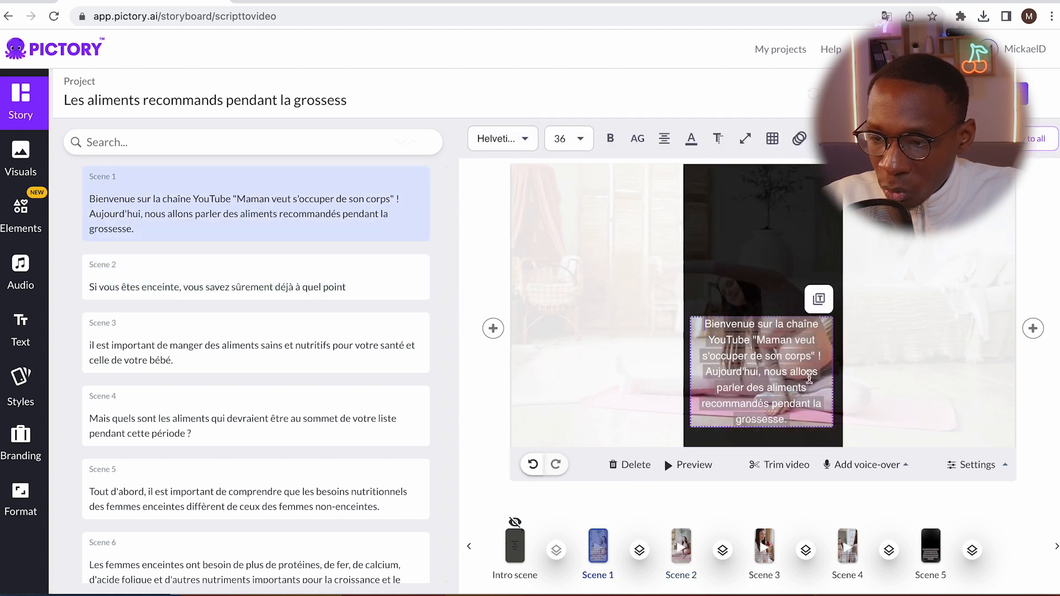
click(482, 433)
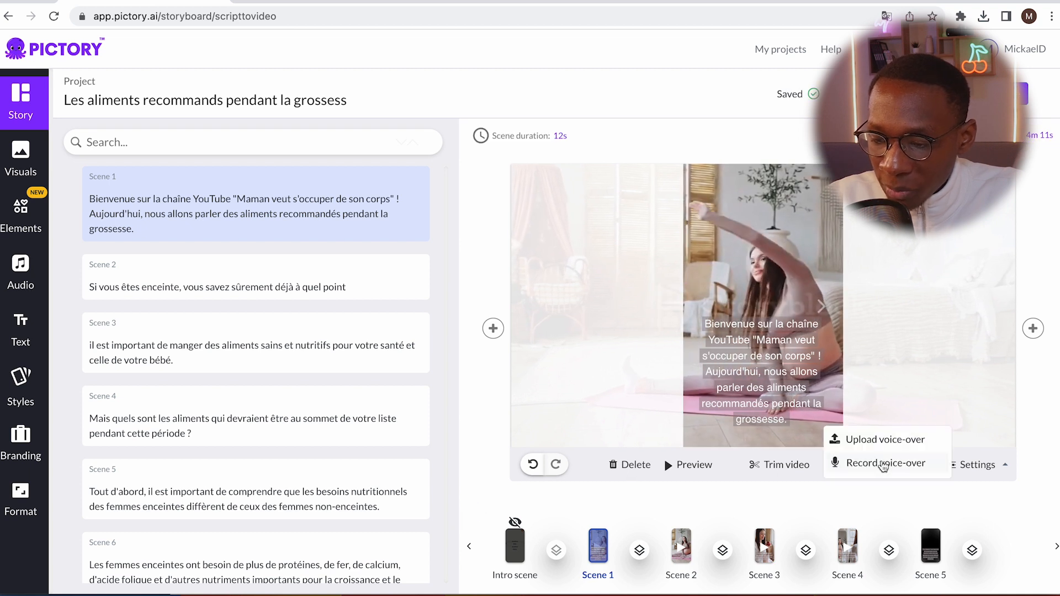
mouse_move(980, 466)
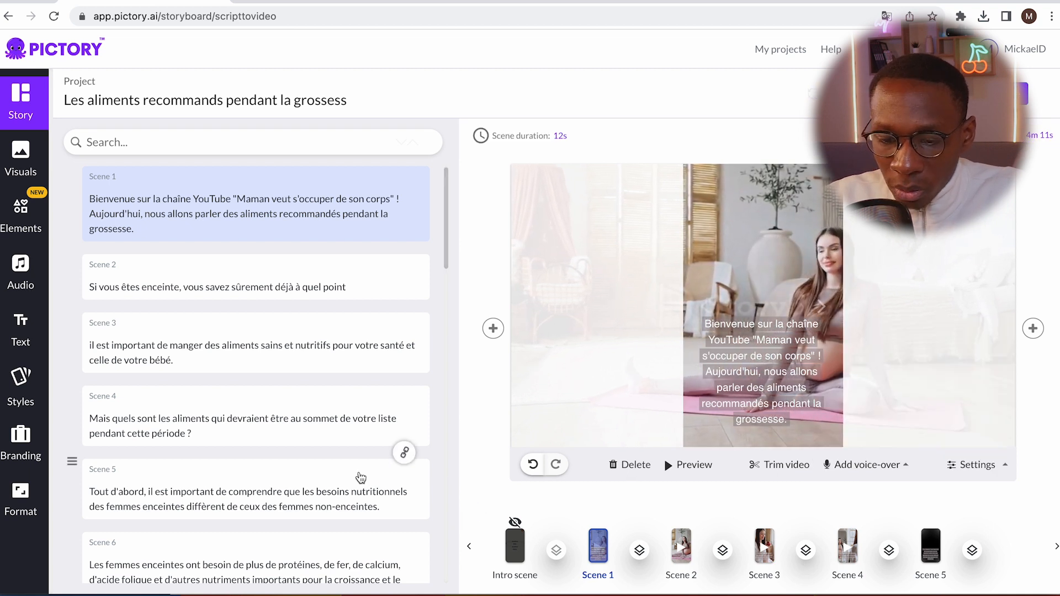
scroll(331, 464, down, 7)
scroll(330, 464, up, 7)
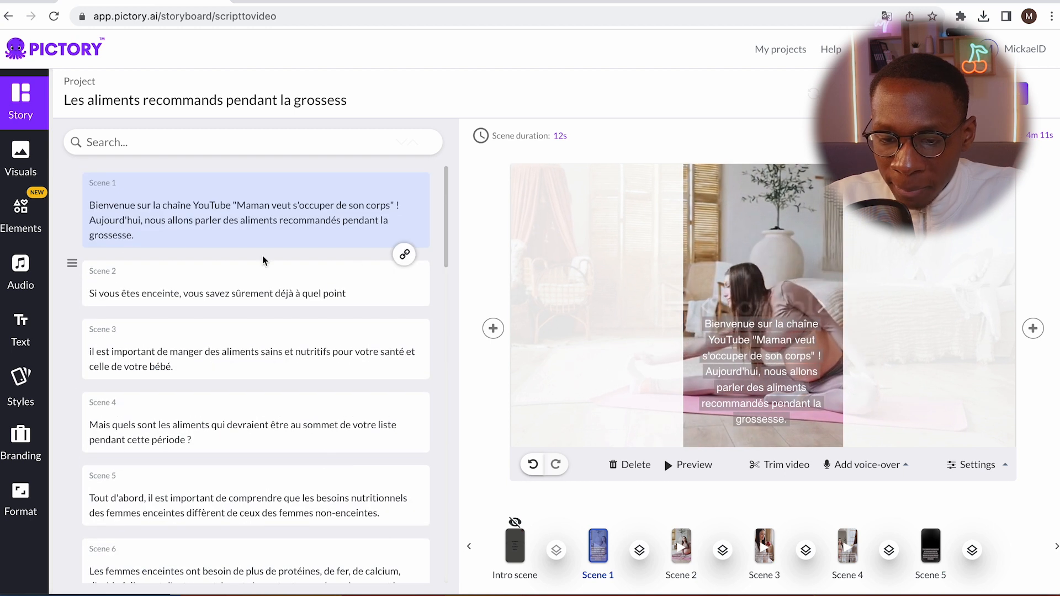
Add a Wipe Up transition between scenes 1 and 2, and play the whole-video preview through to scene 2
click(641, 552)
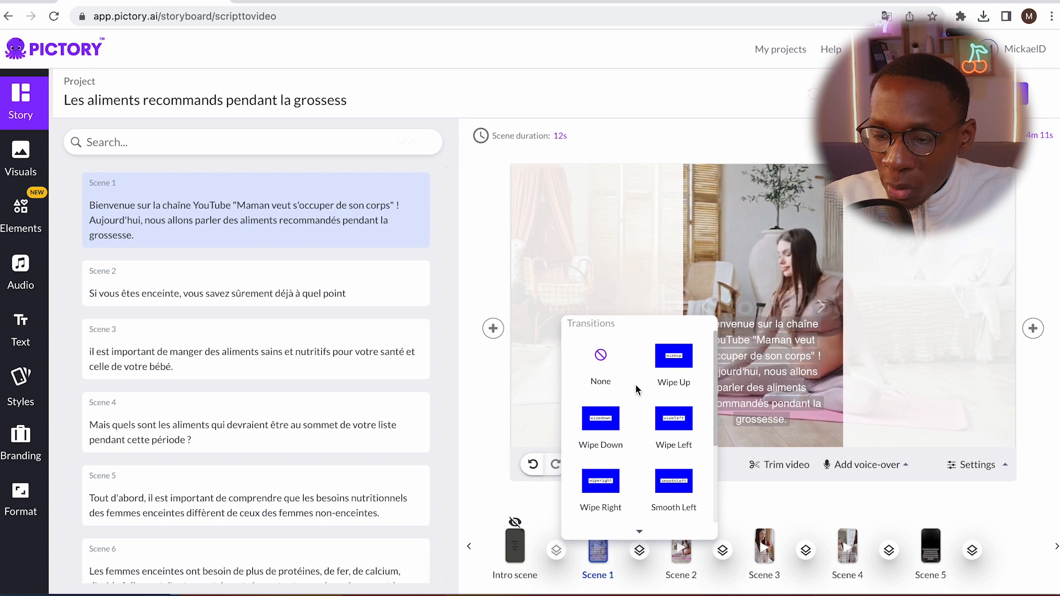
click(672, 366)
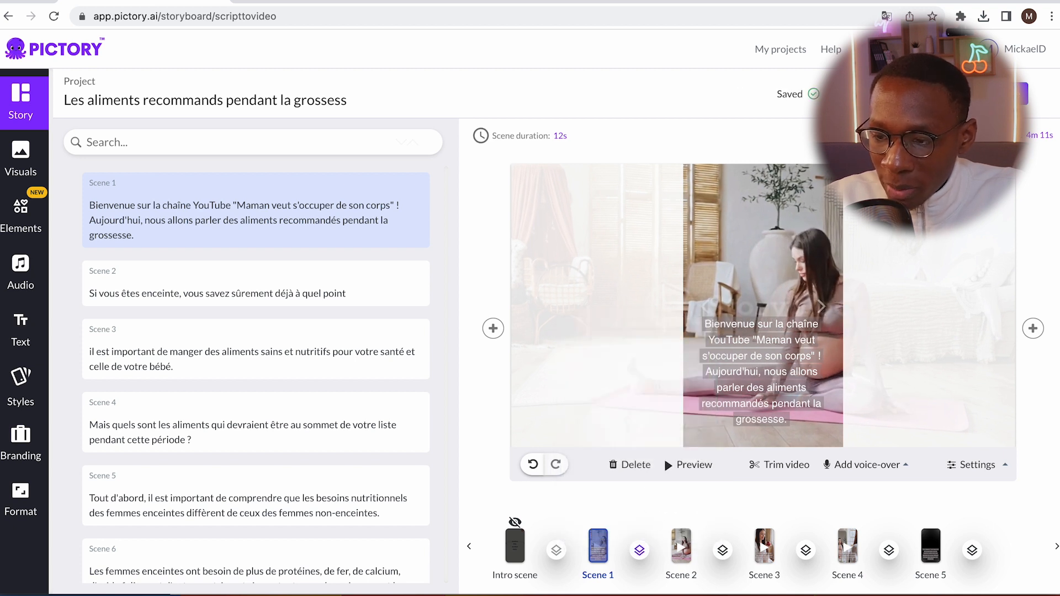
click(885, 94)
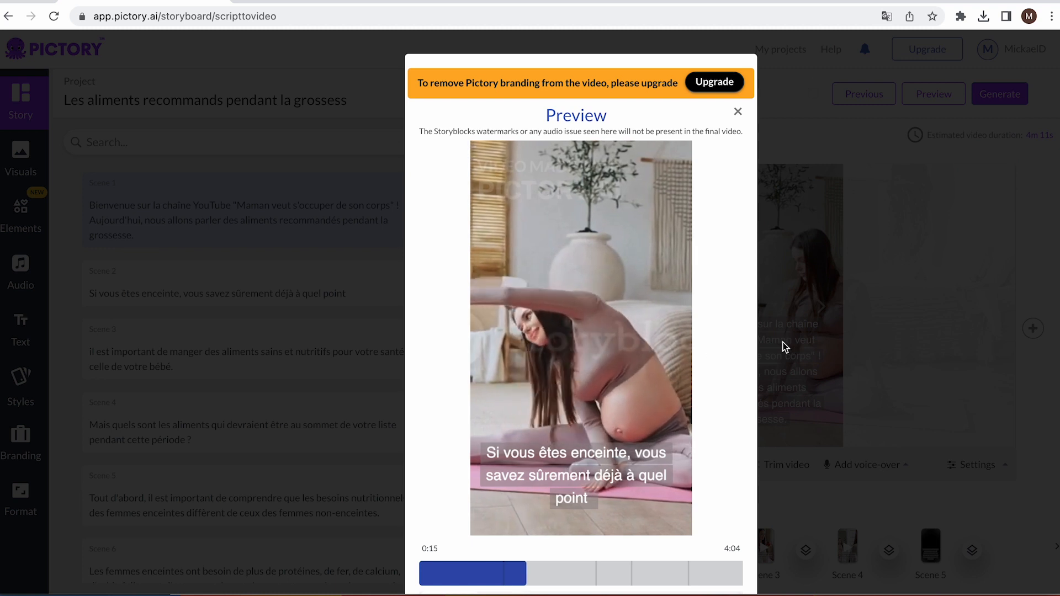
click(737, 112)
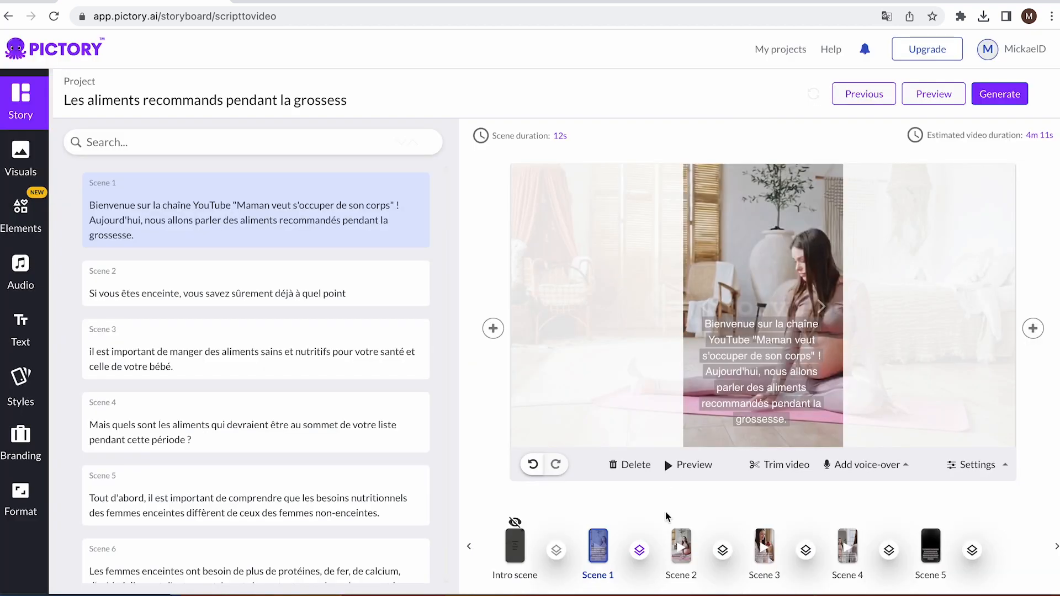
Replace scene 2's visual with the clip of the pregnant woman stretching upright from the "femme enceinte 4 mois" results
click(682, 546)
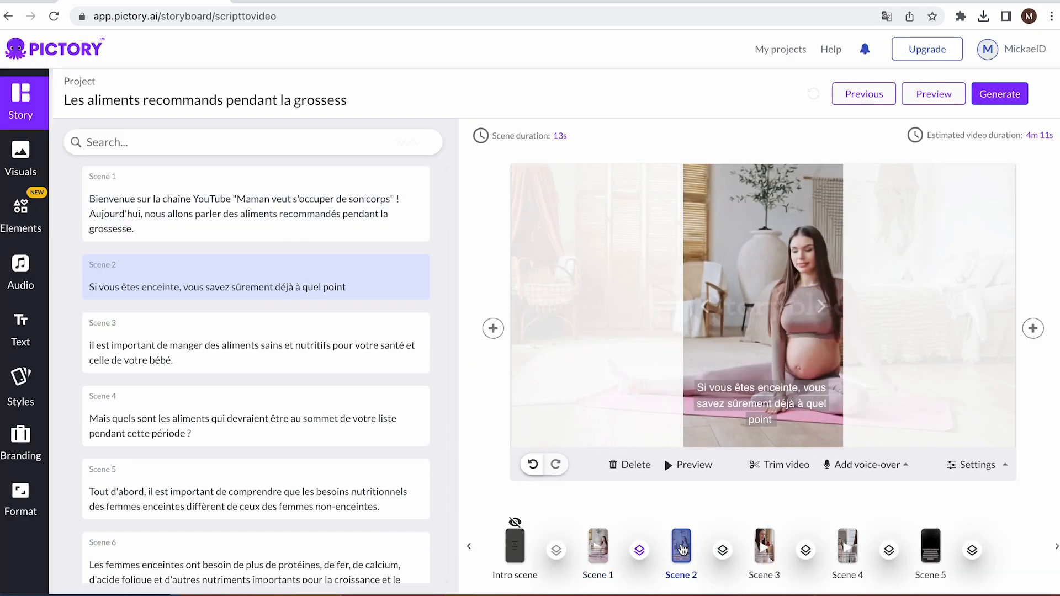
click(41, 164)
scroll(244, 342, up, 5)
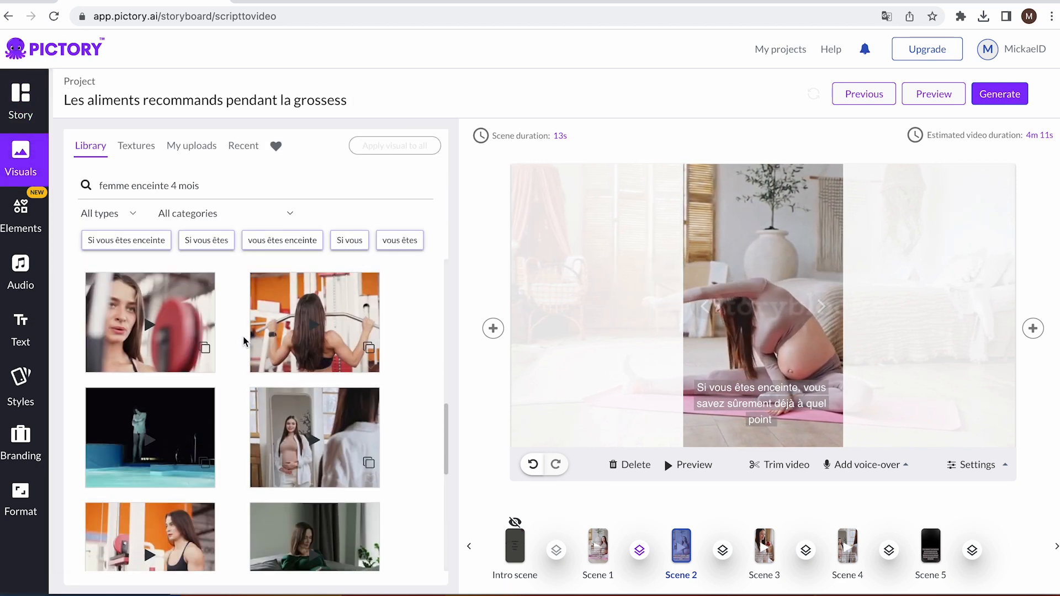
scroll(329, 429, up, 1)
scroll(330, 429, up, 4)
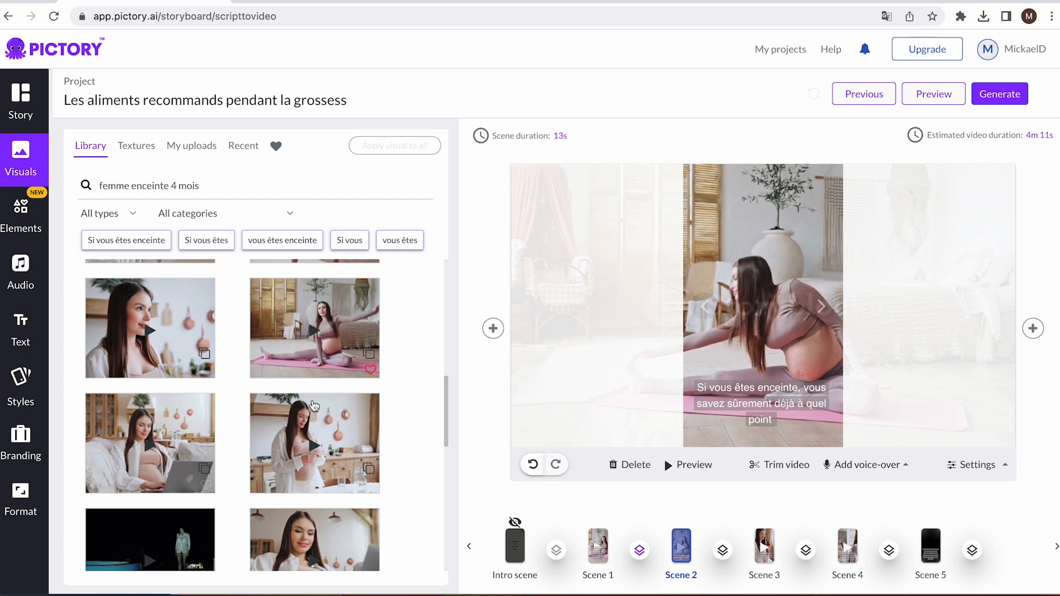
scroll(314, 406, up, 3)
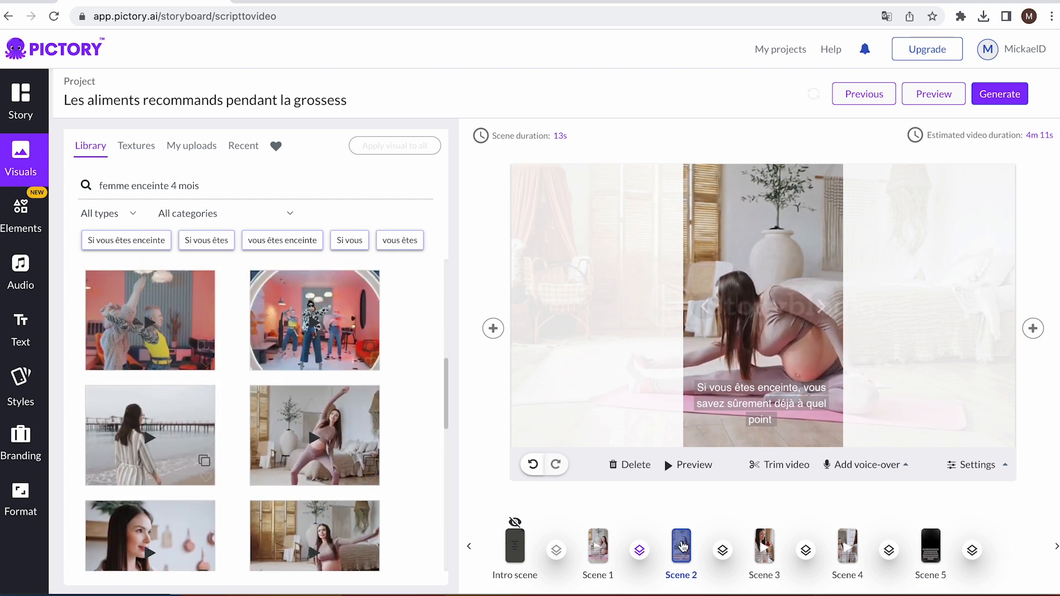
click(323, 428)
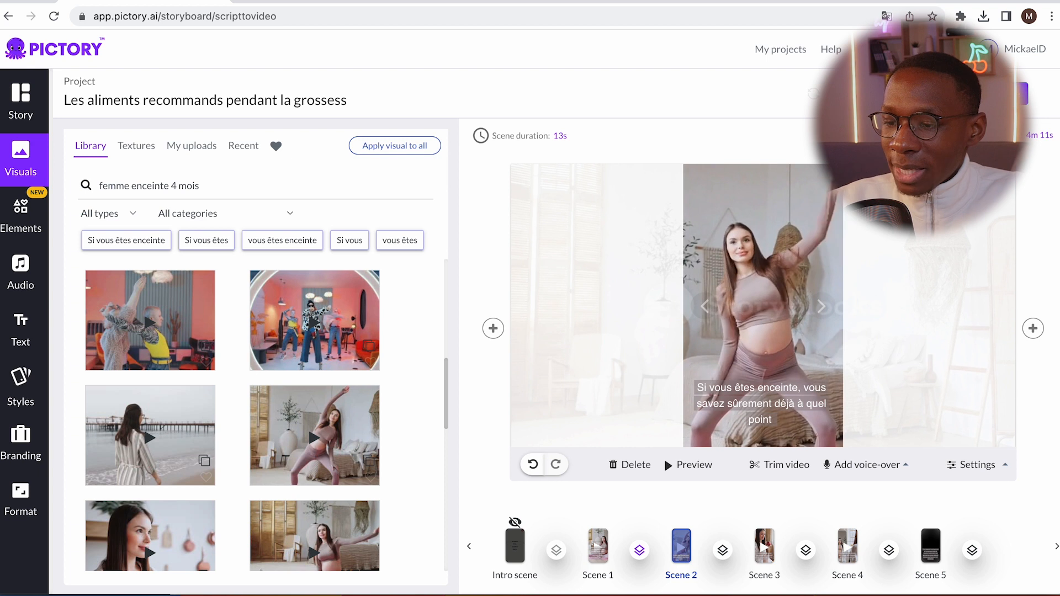
Play the opening seconds of the whole-video preview and close it
click(905, 94)
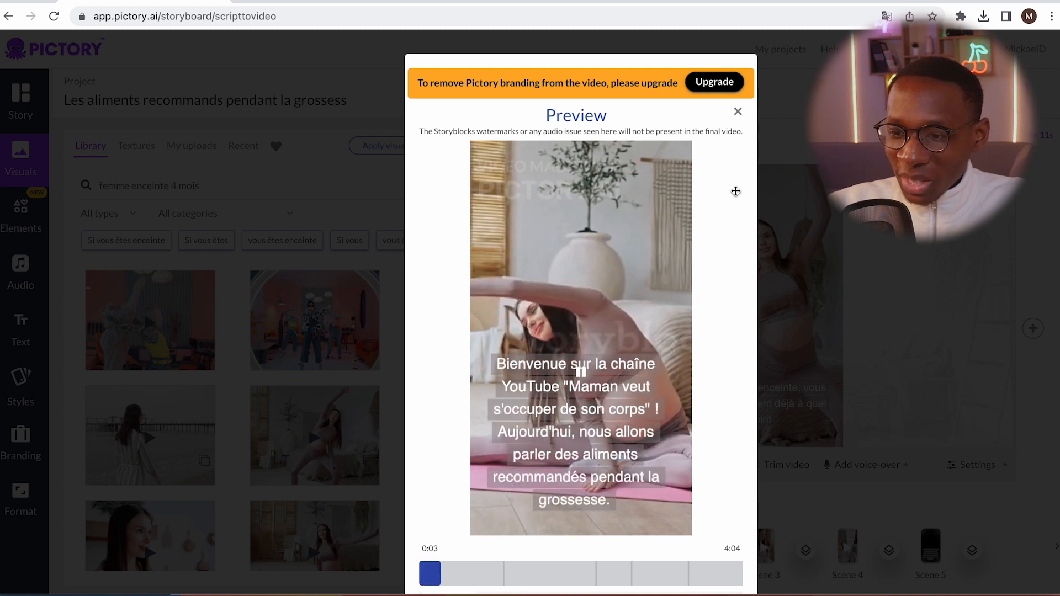
scroll(734, 113, down, 1)
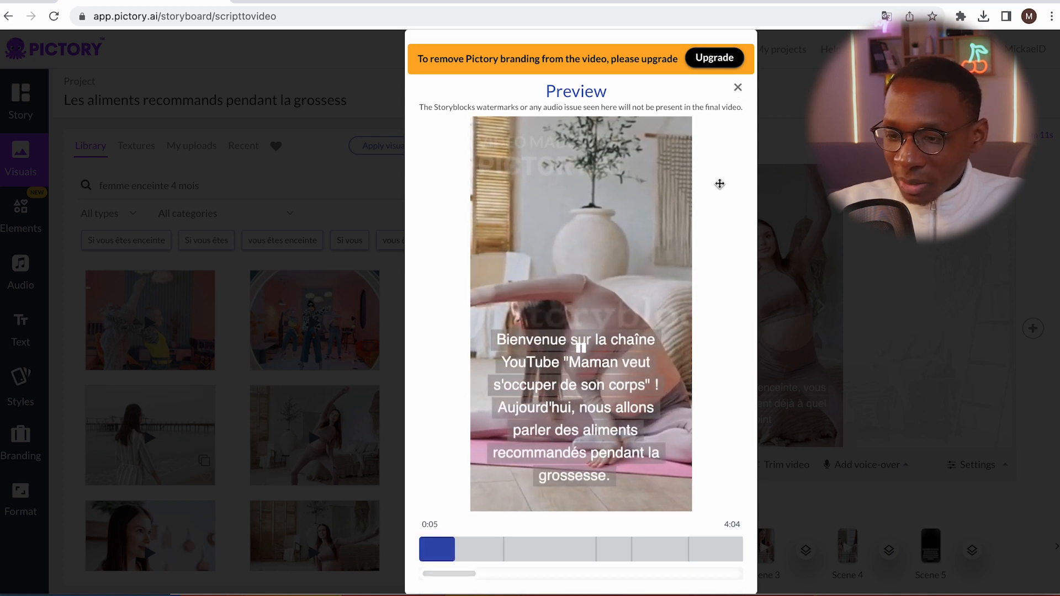
click(738, 88)
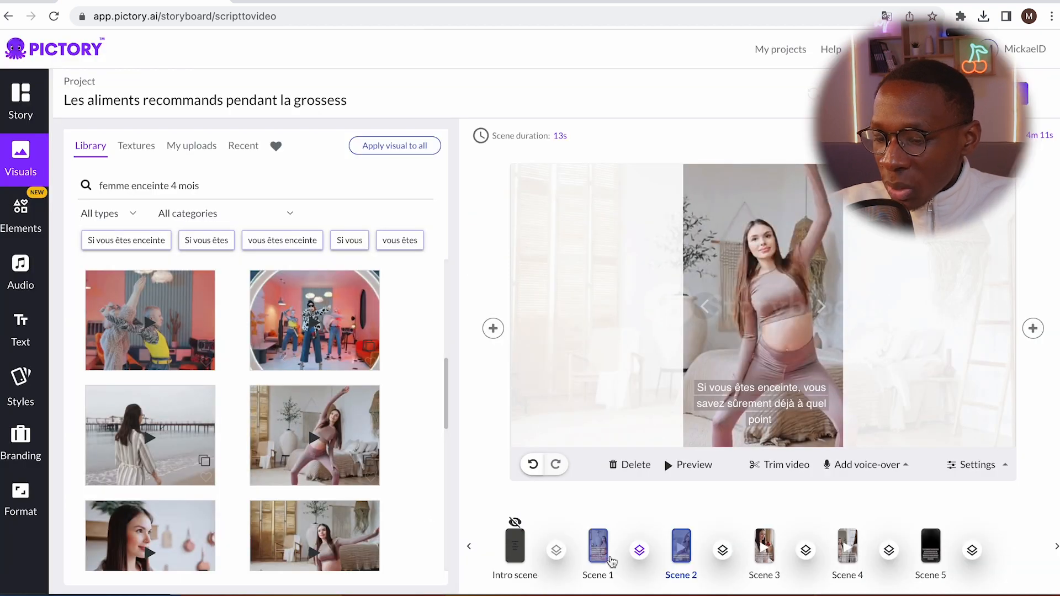
Trim scene 2's video clip so that its kept section ends at 0:08
click(786, 465)
drag(815, 435, 796, 438)
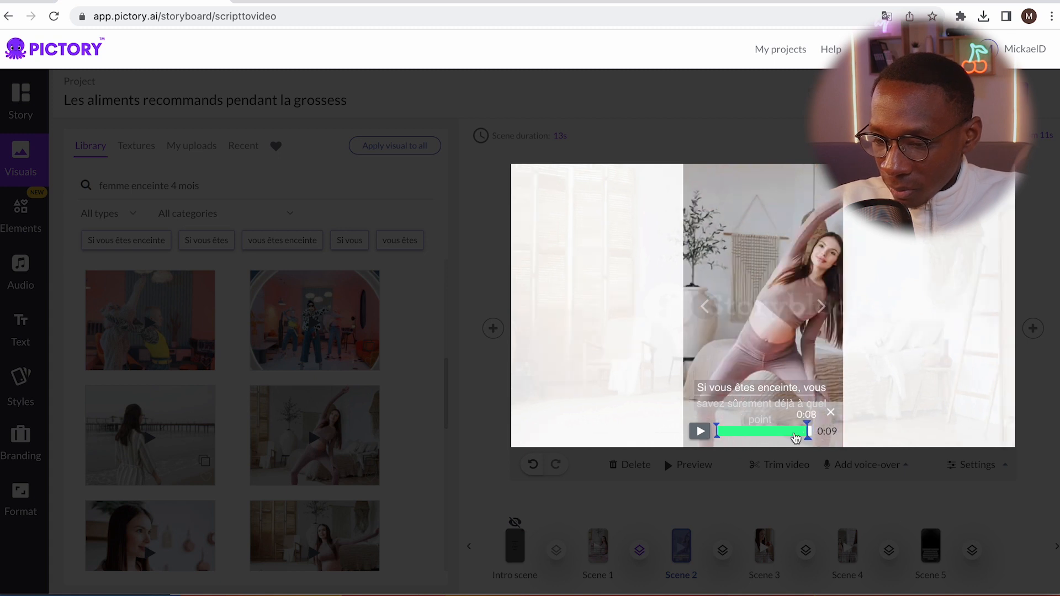
click(757, 497)
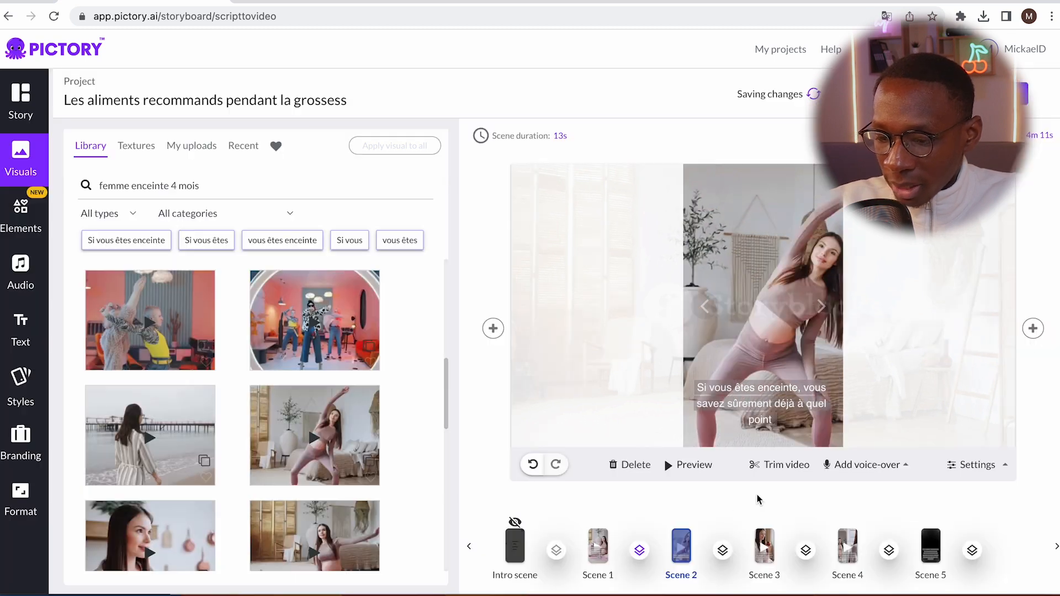
Trim scene 1's video clip so that its kept section ends at 0:03
click(599, 548)
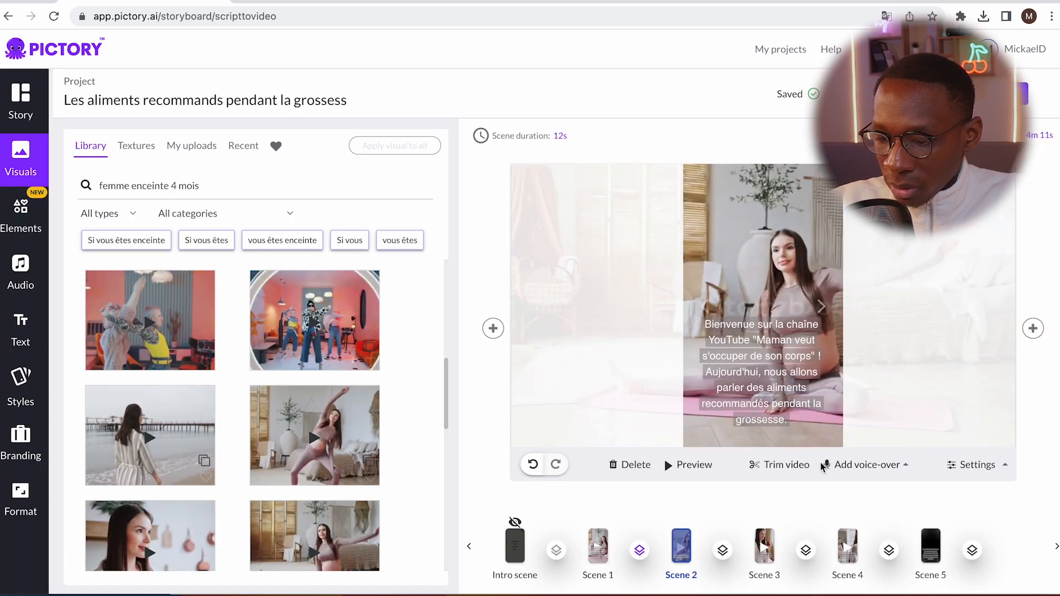
click(787, 465)
drag(813, 431, 813, 431)
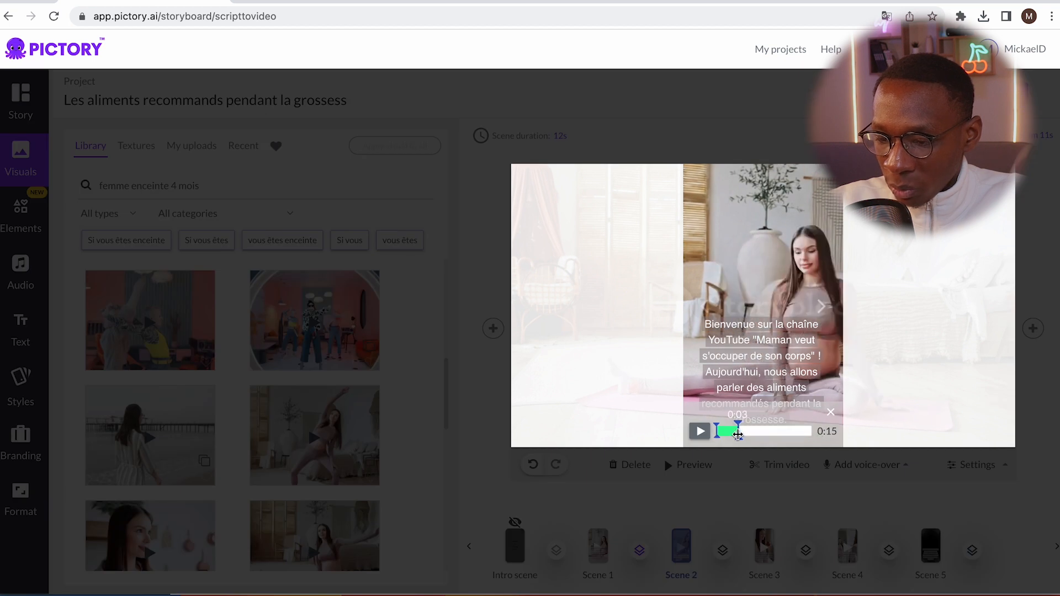
click(752, 475)
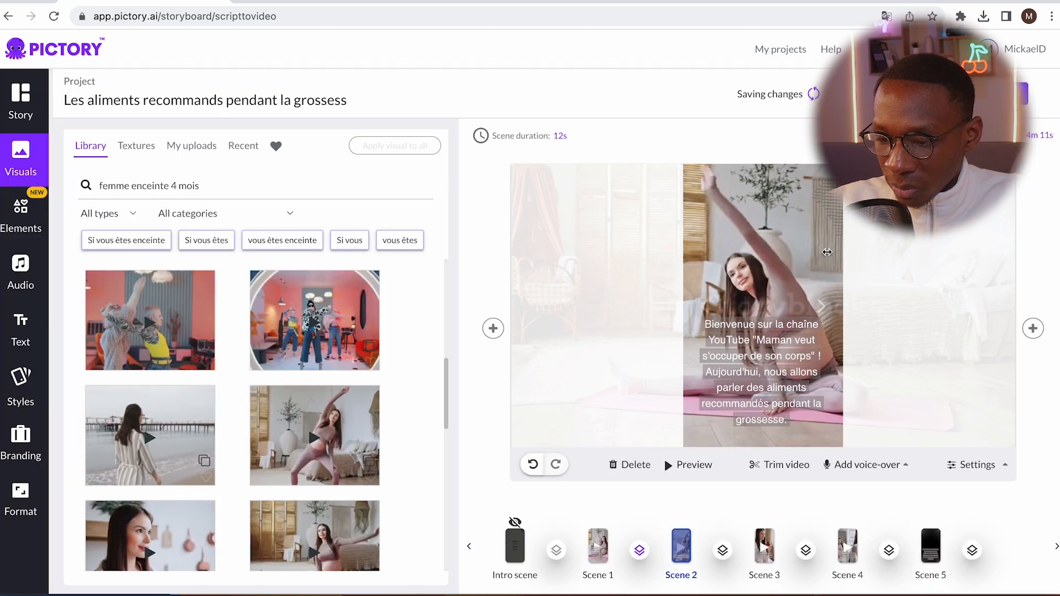
Preview the start of the whole video to check scene 1's trimmed clip
click(884, 94)
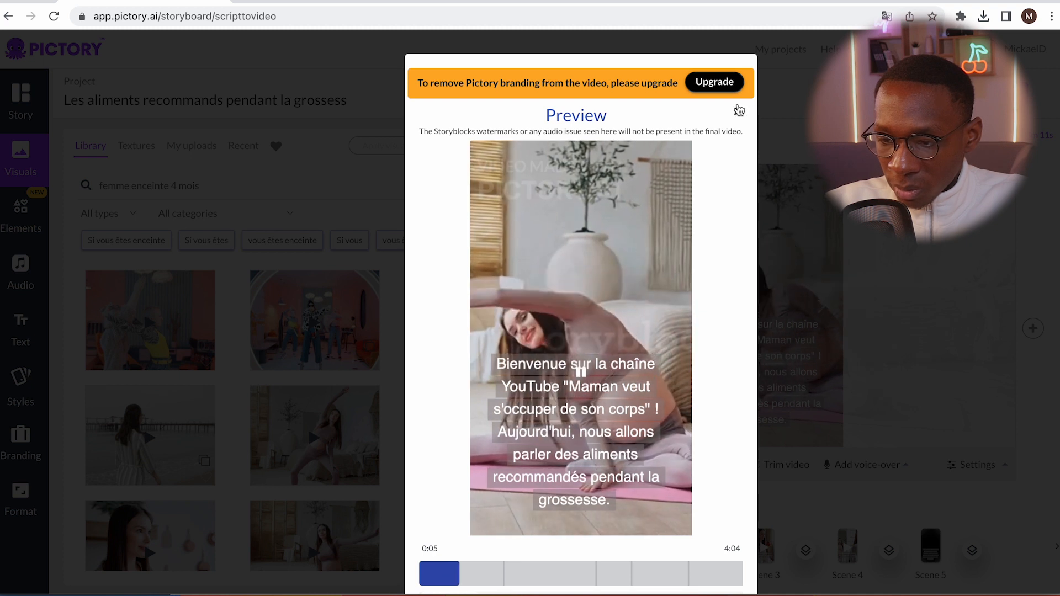
scroll(762, 110, down, 1)
click(737, 89)
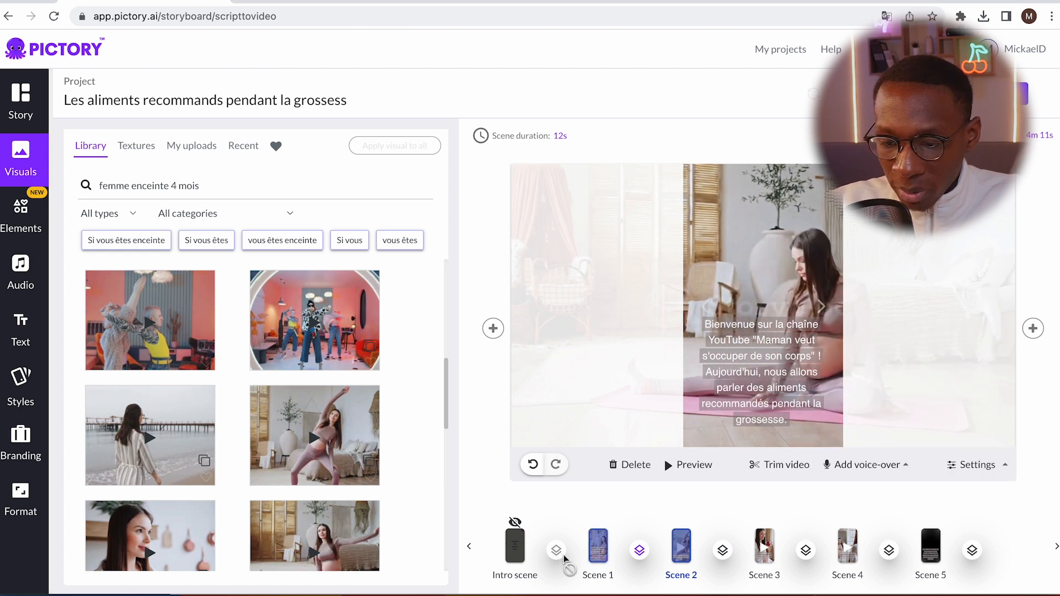
Try to add a Fade transition between scenes 2 and 3 and a Smooth Right transition between scenes 3 and 4
click(724, 553)
scroll(705, 446, down, 2)
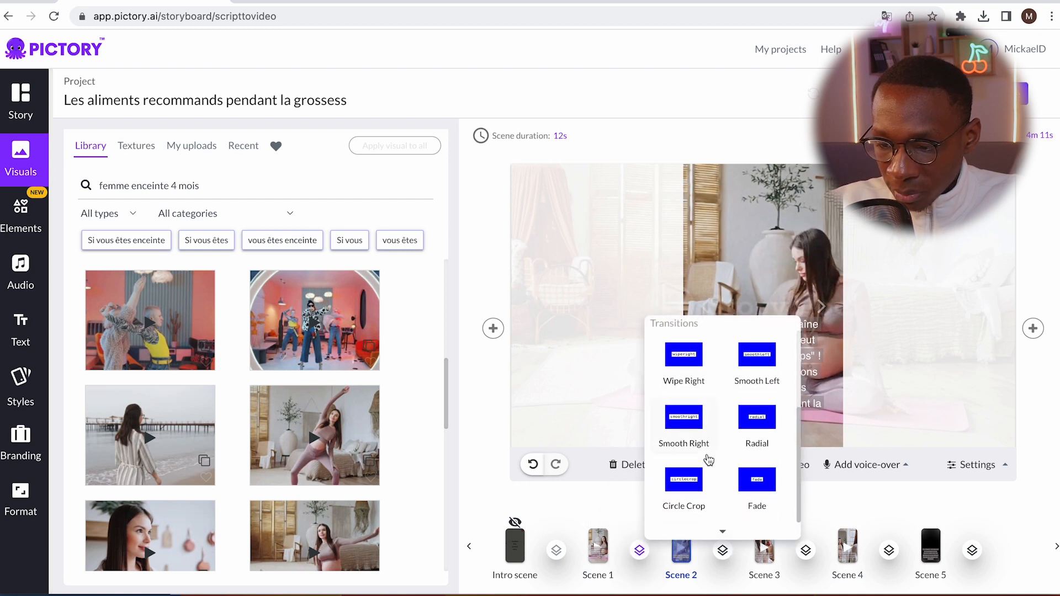
click(757, 481)
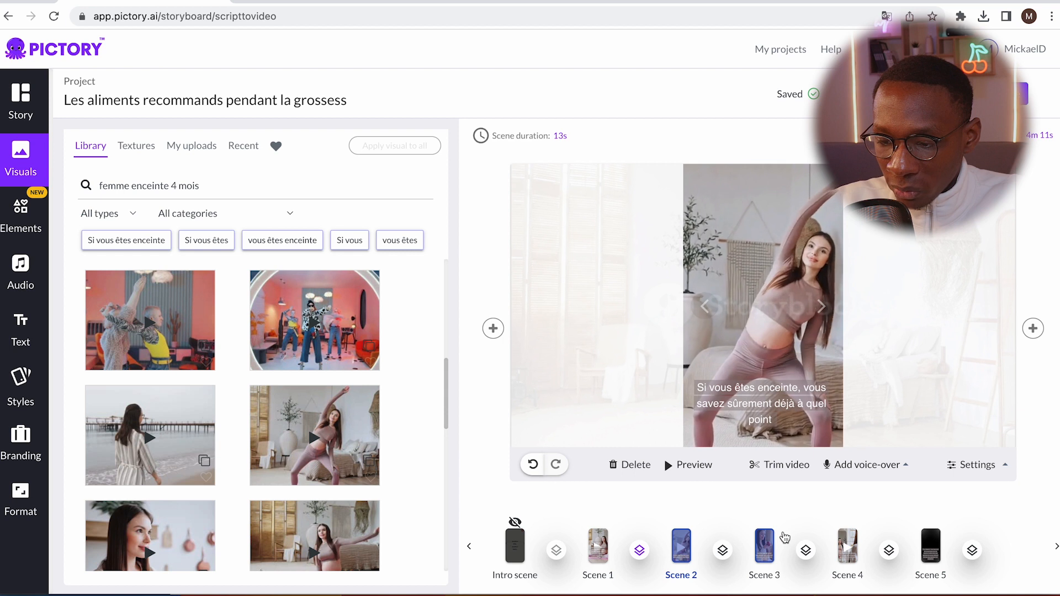
click(806, 552)
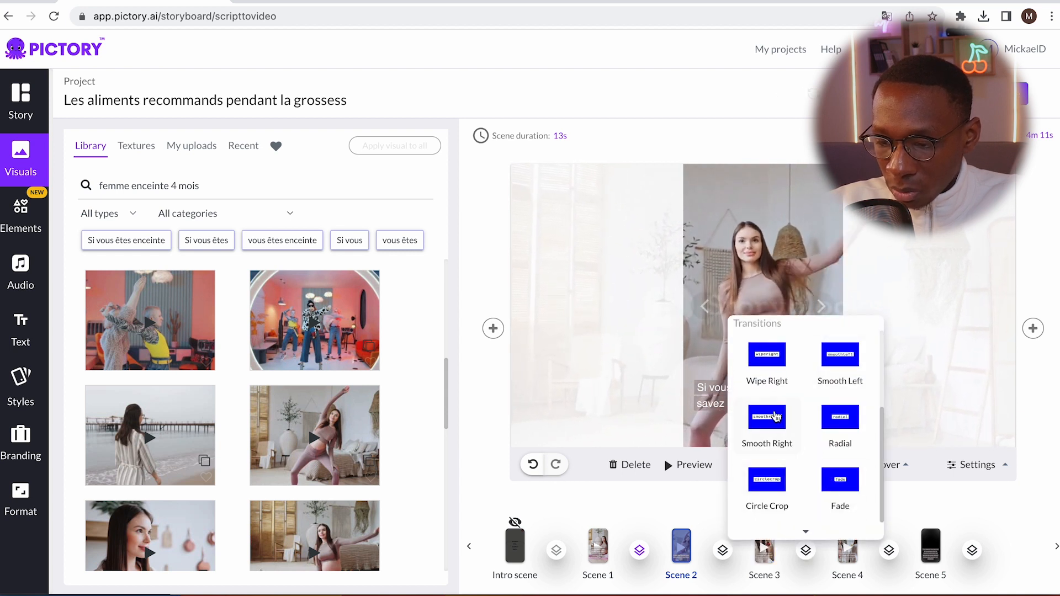
click(775, 418)
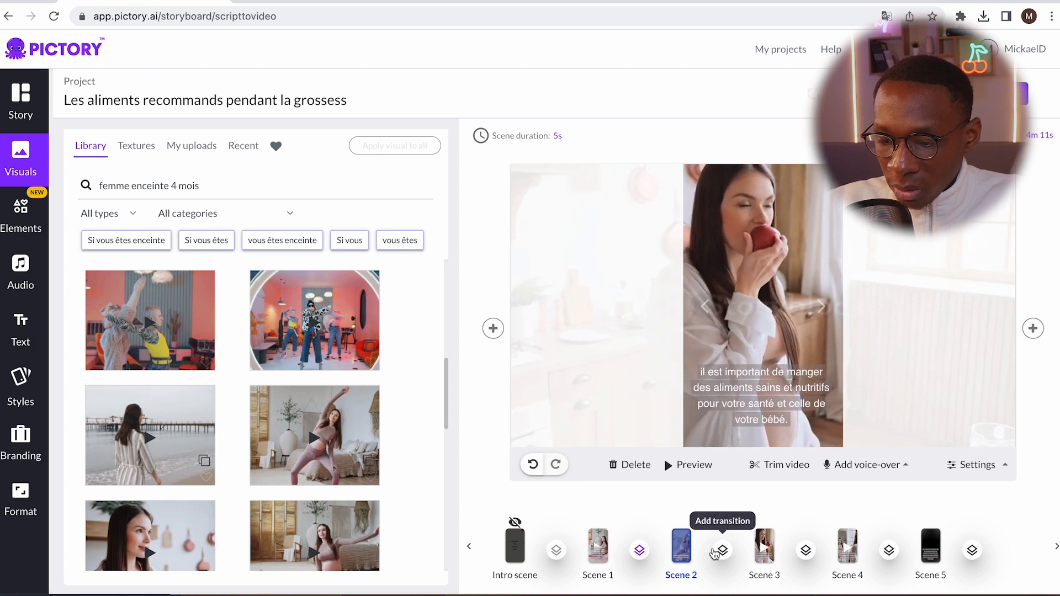
Play the preview of scene 1 on its own
click(600, 546)
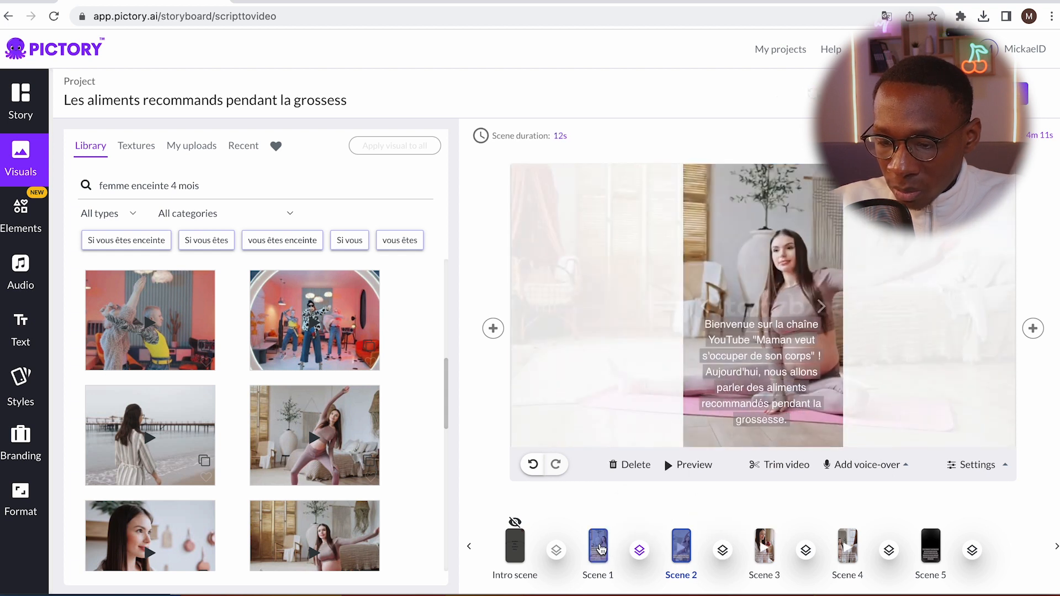
click(683, 469)
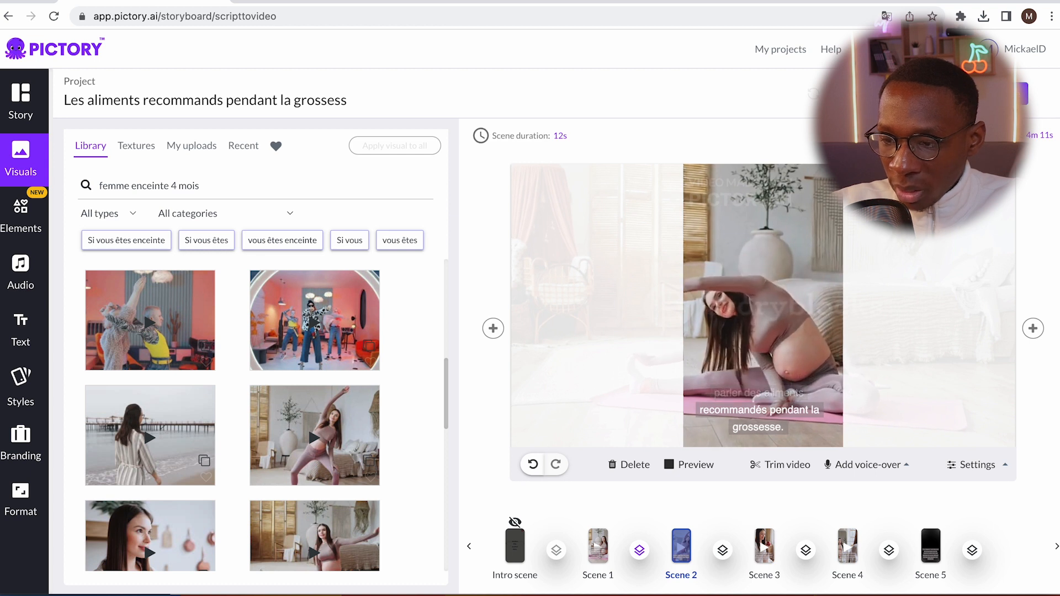
Preview the whole video, skipping ahead to scene 2 and then scene 3 to check their playback
click(894, 94)
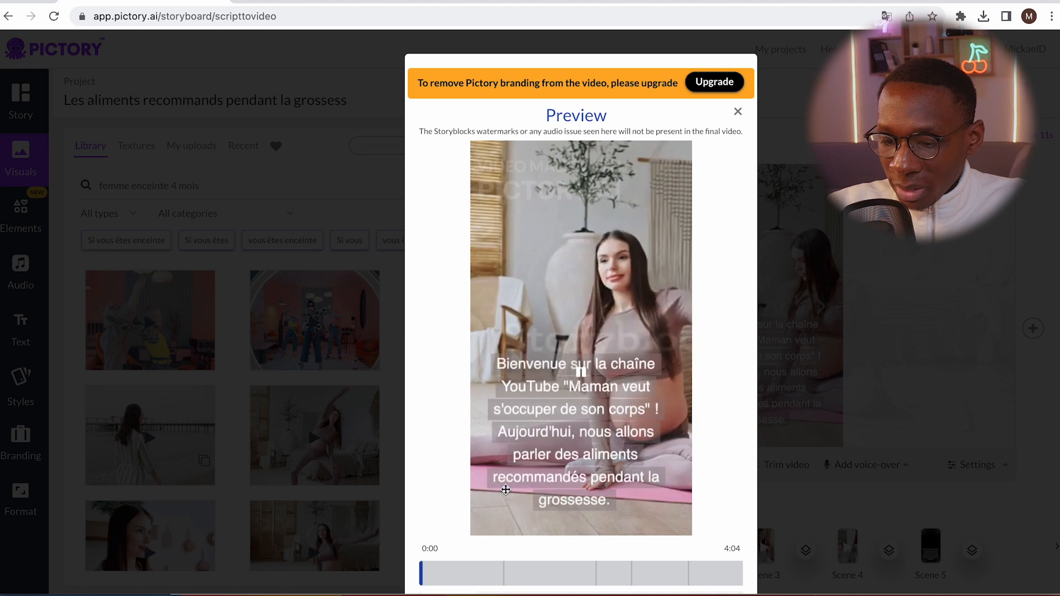
click(544, 577)
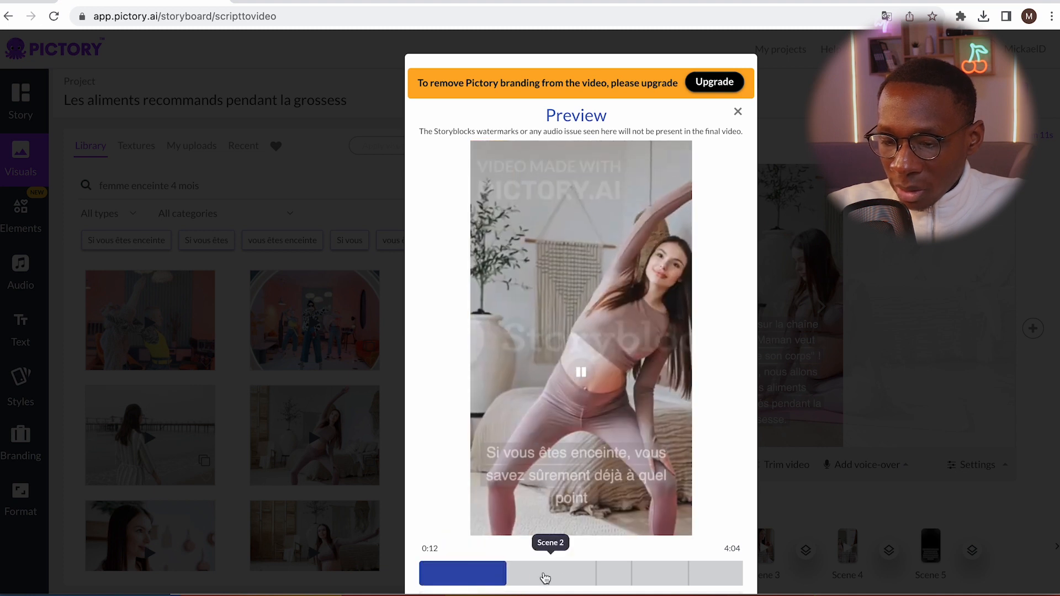
click(602, 578)
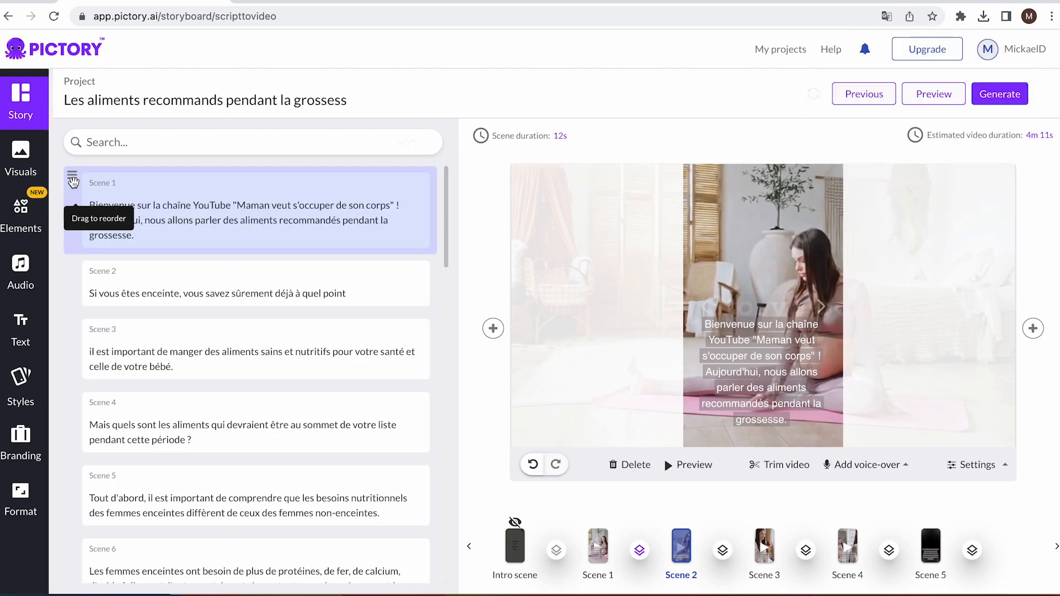
Try reordering the story by moving scene 2 below scene 3, and restore the original scene order
drag(71, 268, 77, 337)
scroll(431, 360, down, 2)
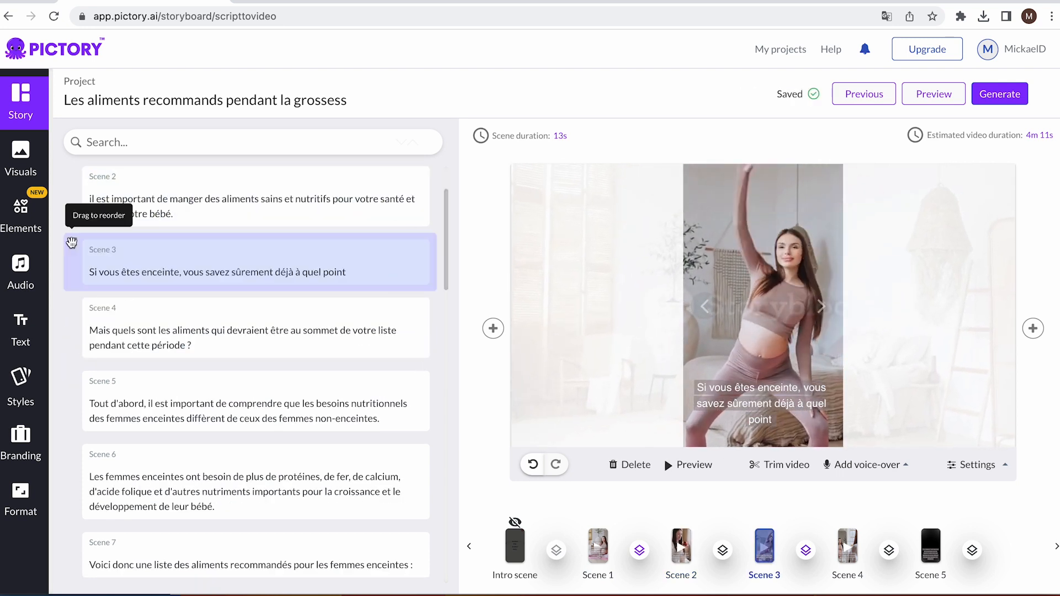
scroll(71, 243, up, 2)
drag(73, 343, 71, 271)
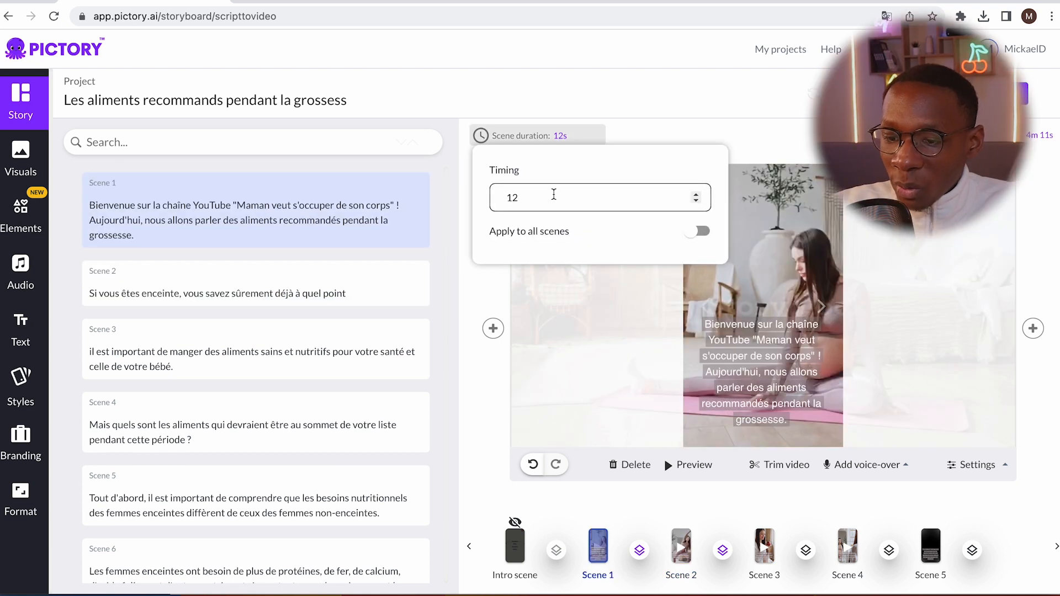
Set scene 1's duration to 5 seconds and preview the whole video through to scene 2
double_click(553, 195)
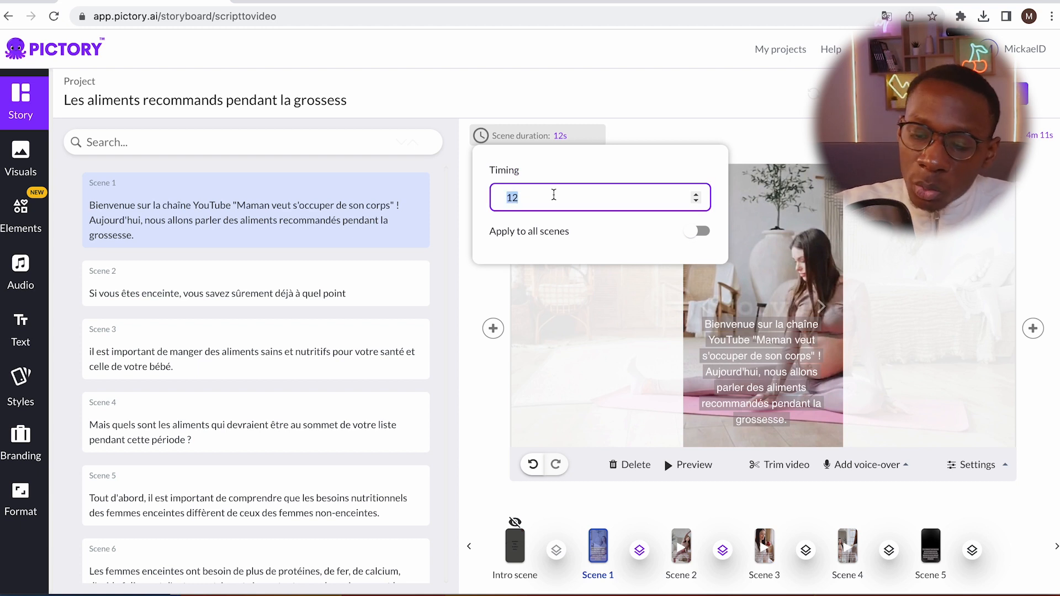
click(569, 269)
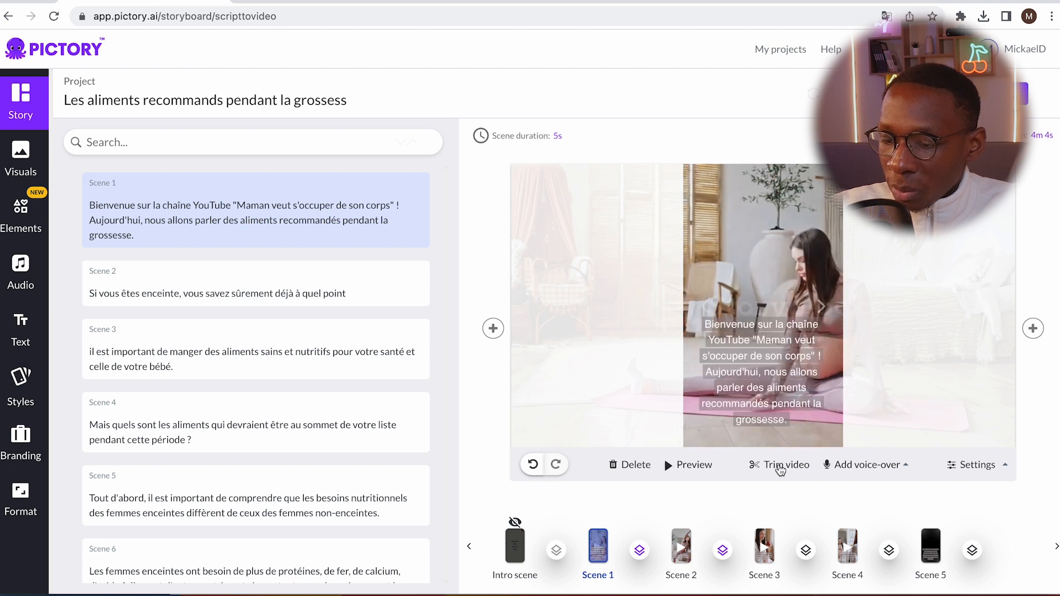
click(903, 94)
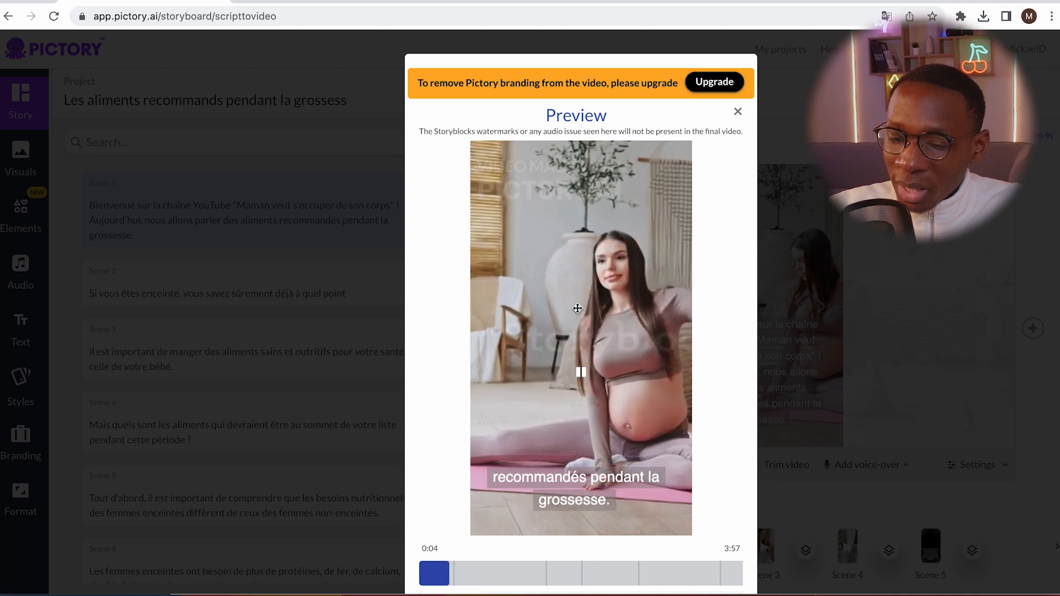
click(737, 112)
Set scene 2's duration to 4 seconds for that scene only and go to scene 3
click(685, 538)
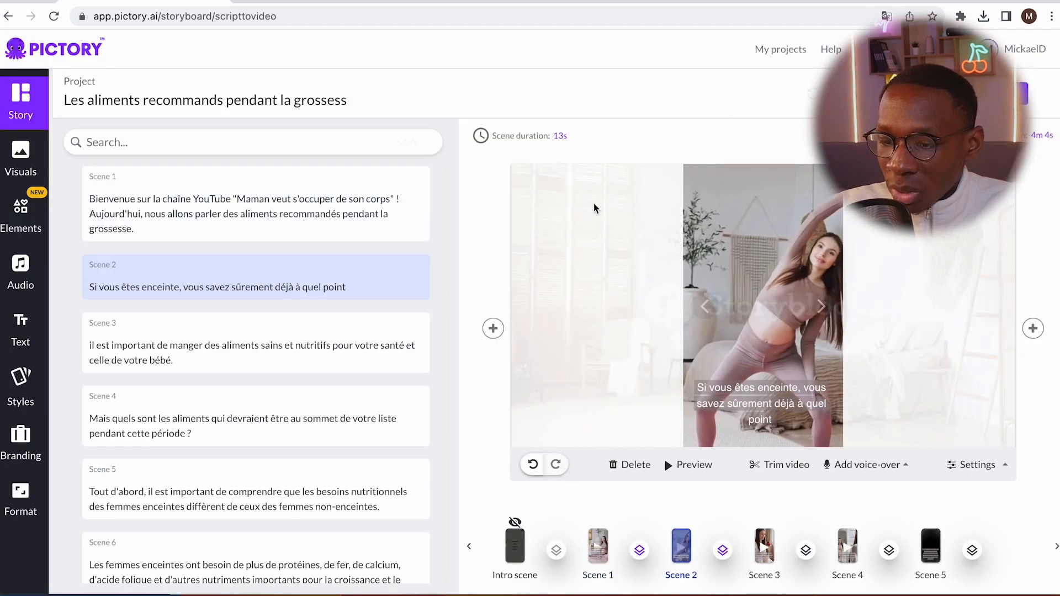
click(562, 137)
double_click(527, 198)
key(BackSpace)
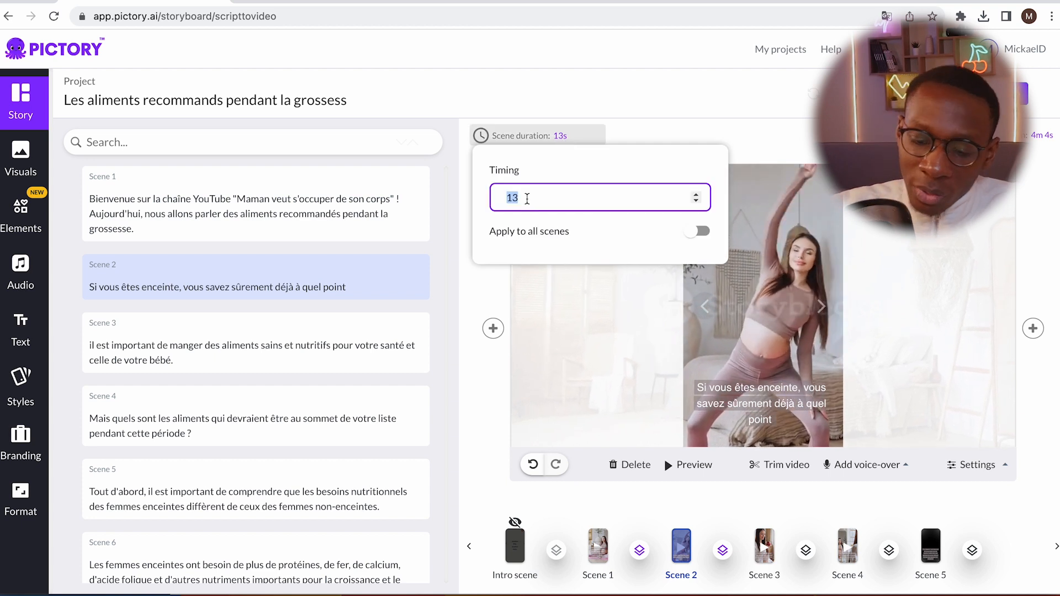
text(4)
click(765, 544)
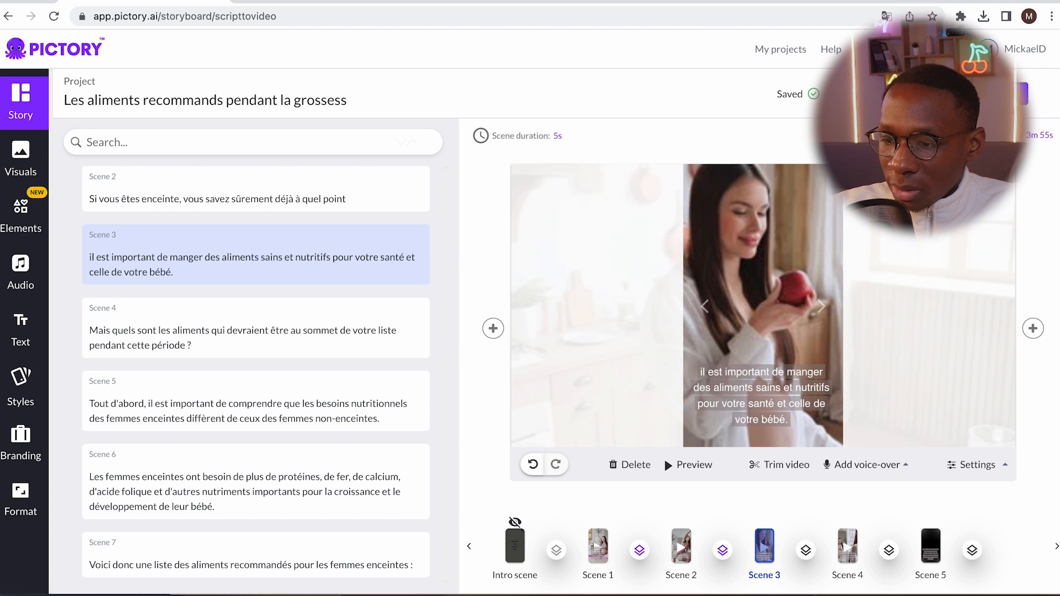
Preview the whole video to check the shortened timing of scenes 1 and 2
click(874, 94)
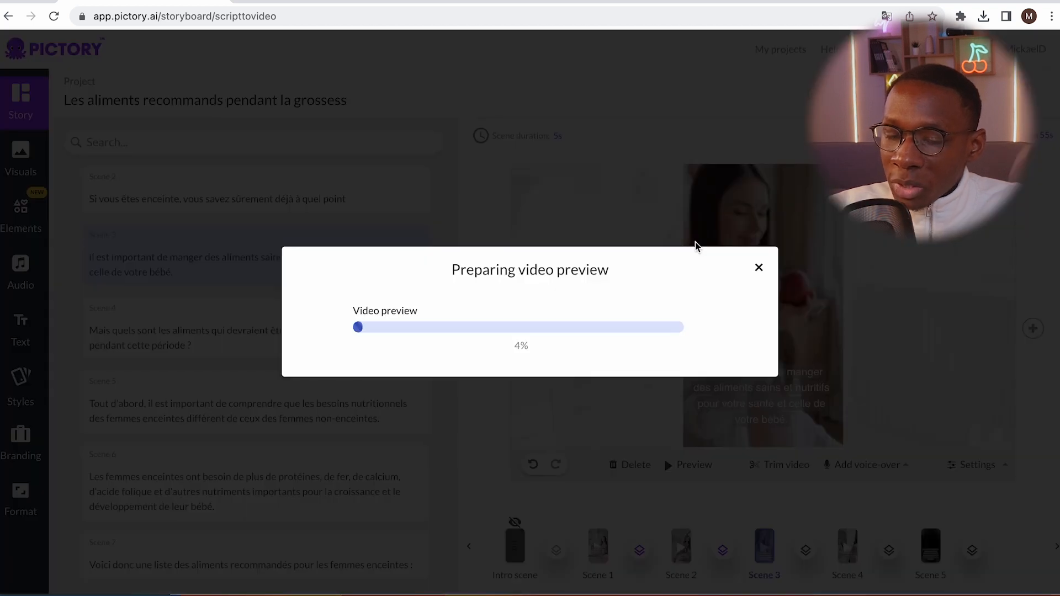